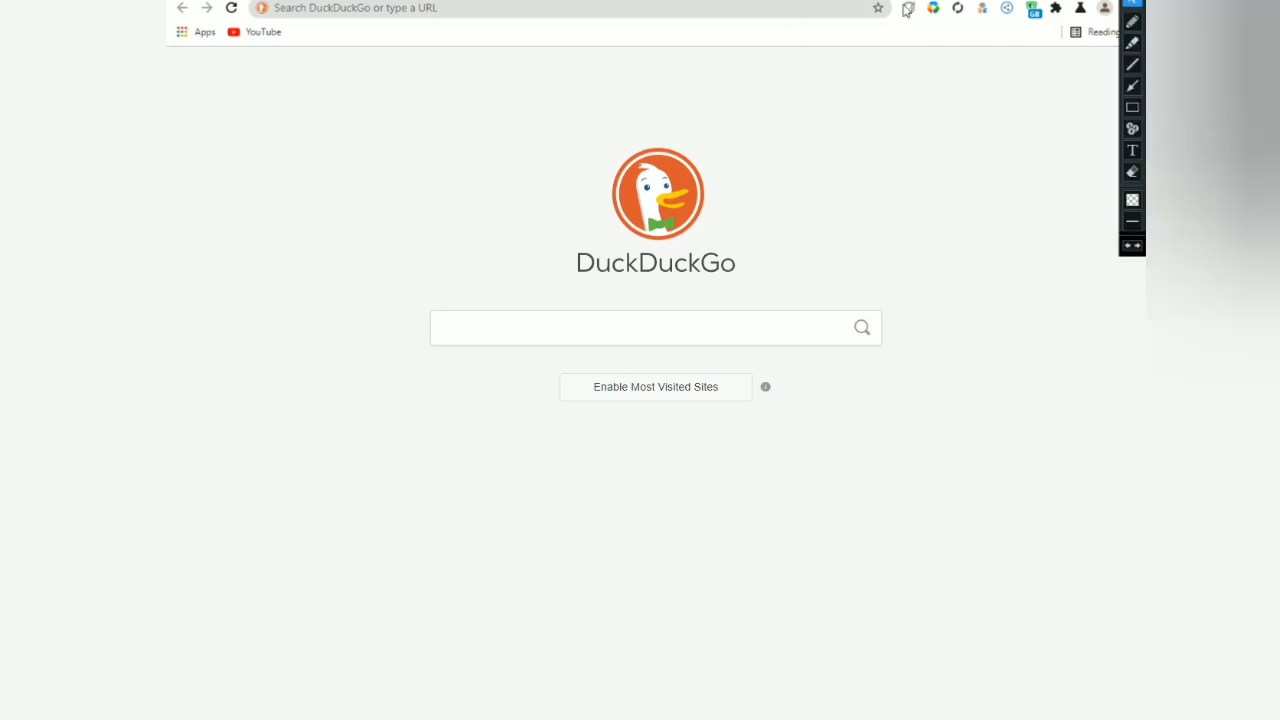
# Paste the Google account signup URL into Chrome's address bar.
pyautogui.click(1132, 86)
pyautogui.moveTo(750, 157)
pyautogui.mouseDown()
pyautogui.moveTo(412, 16)
pyautogui.moveTo(352, 10)
pyautogui.mouseUp()
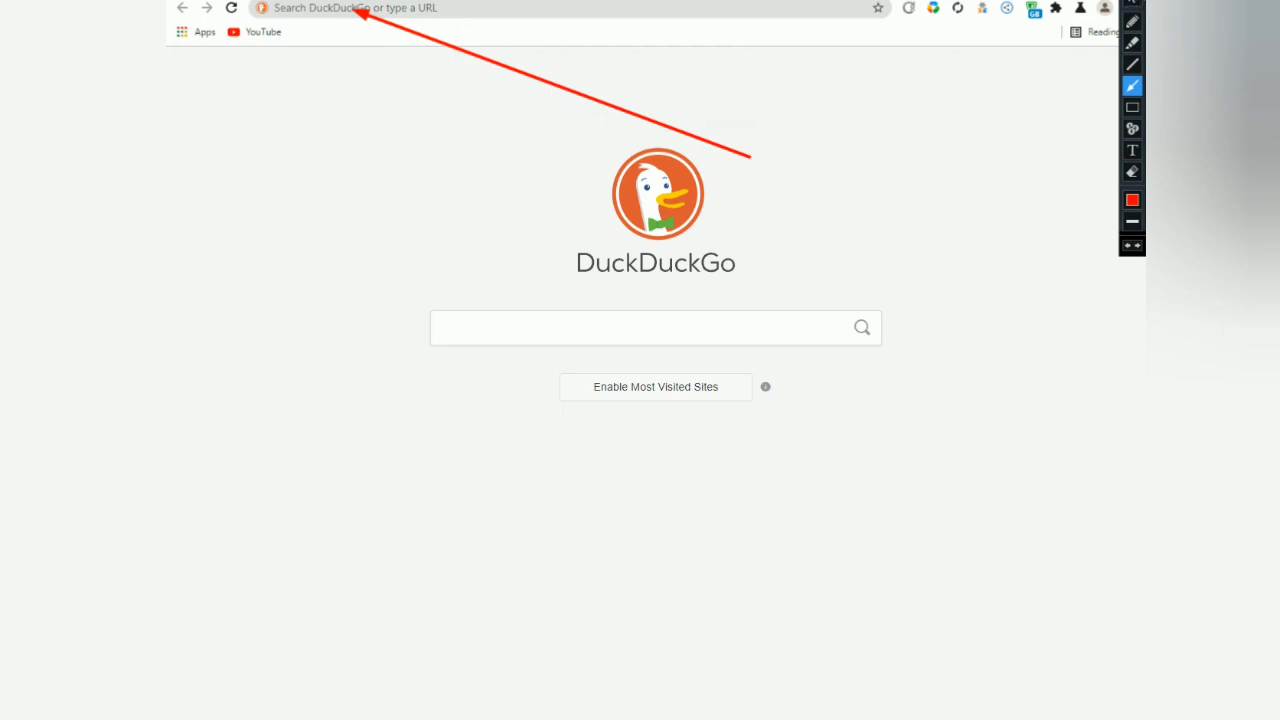
pyautogui.click(1132, 3)
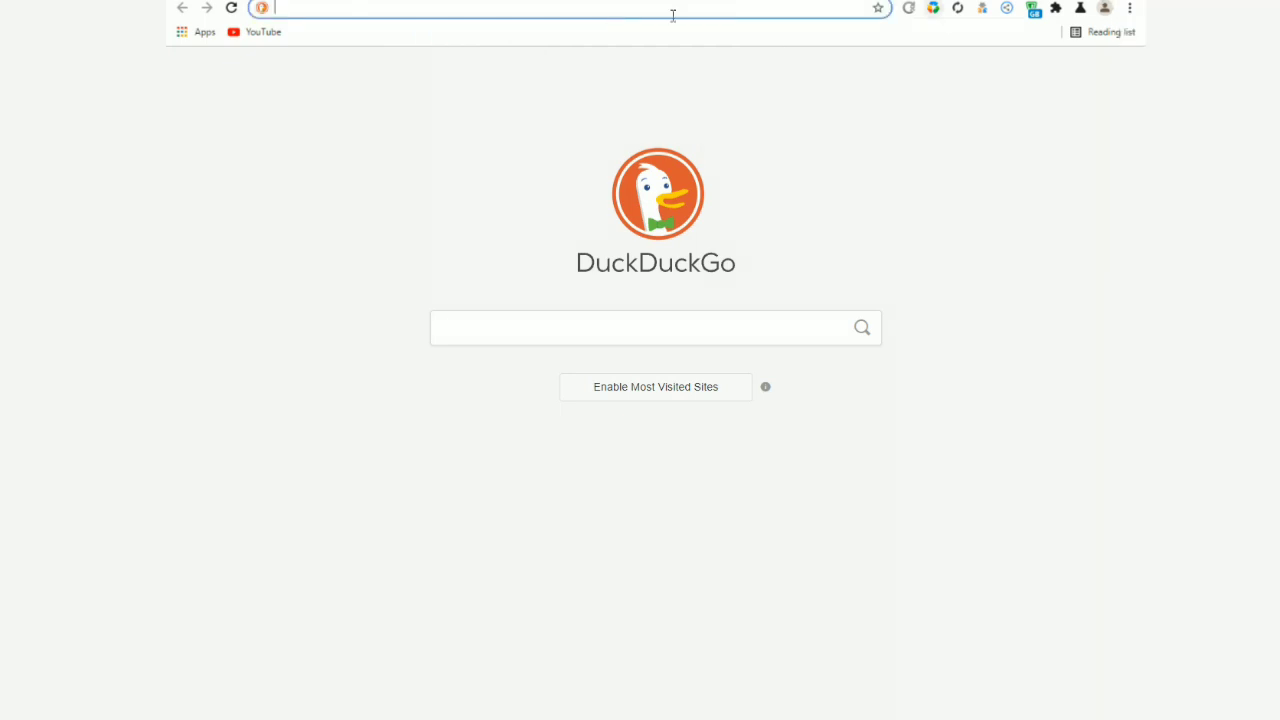
pyautogui.click(370, 12)
pyautogui.rightClick(365, 12)
pyautogui.click(426, 112)
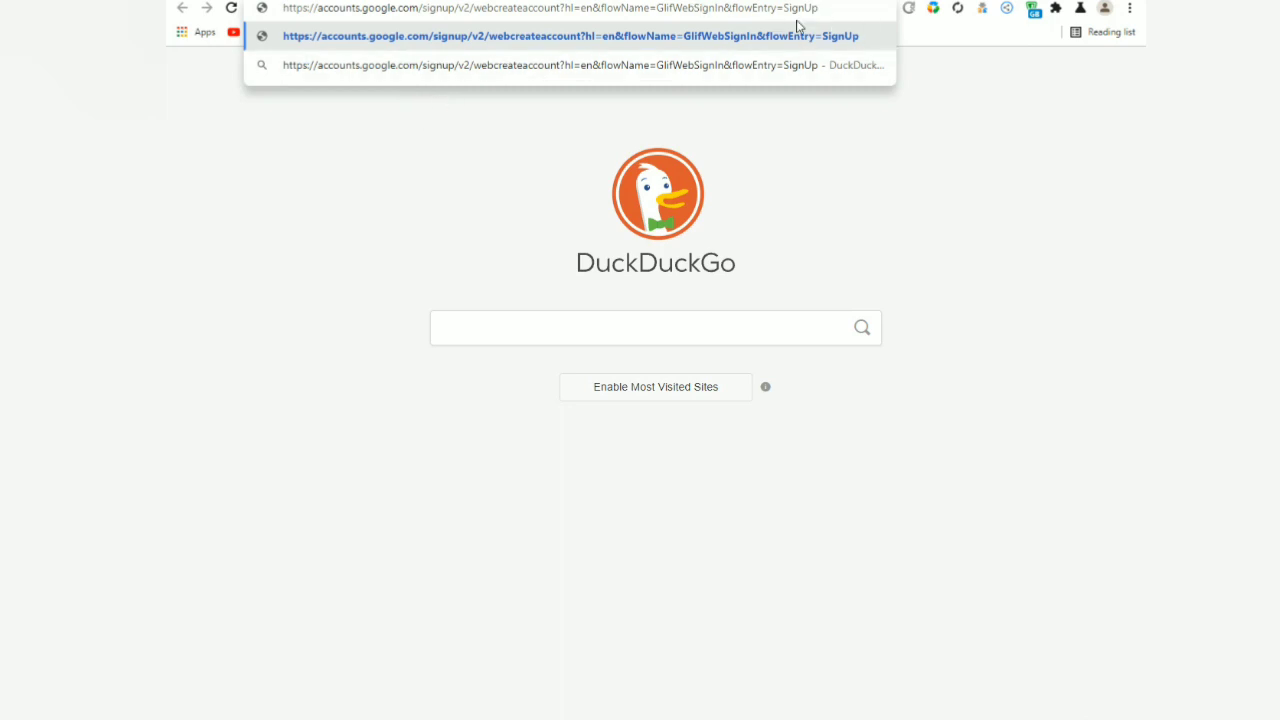
# Load the signup page and enter the student's first and last name.
pyautogui.press('Return')
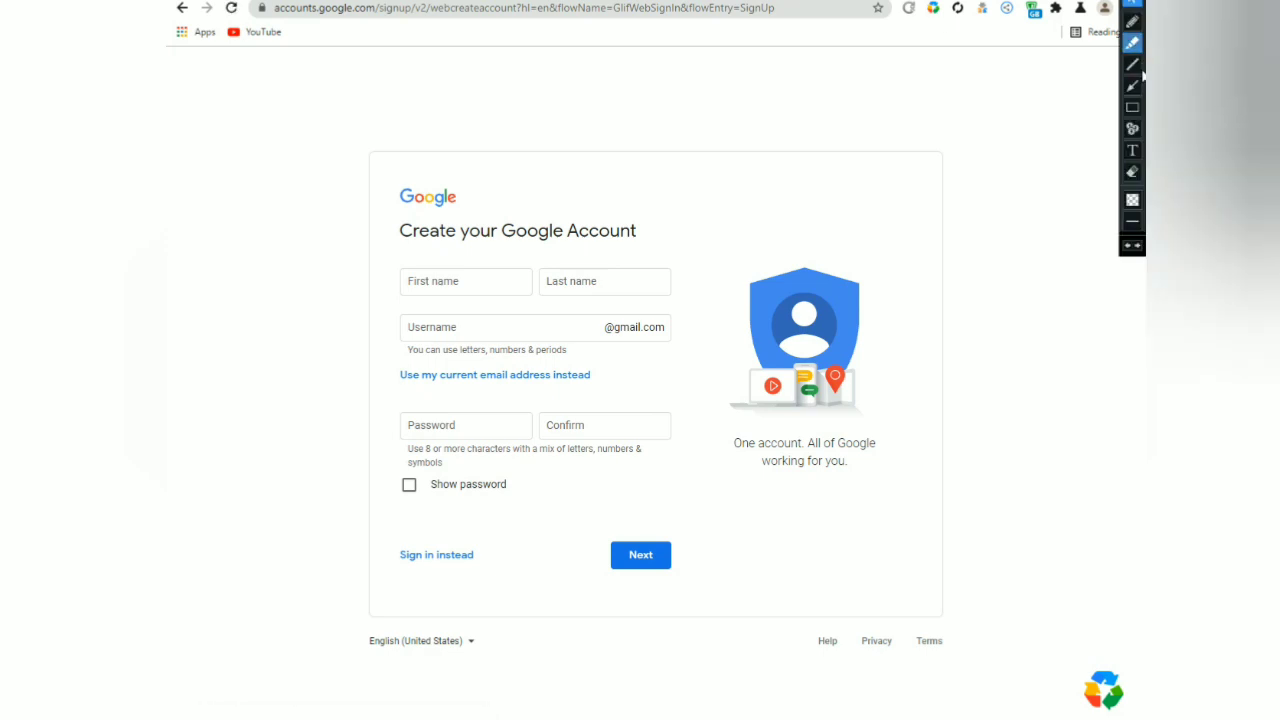
pyautogui.click(1132, 85)
pyautogui.moveTo(528, 211); pyautogui.dragTo(473, 265)
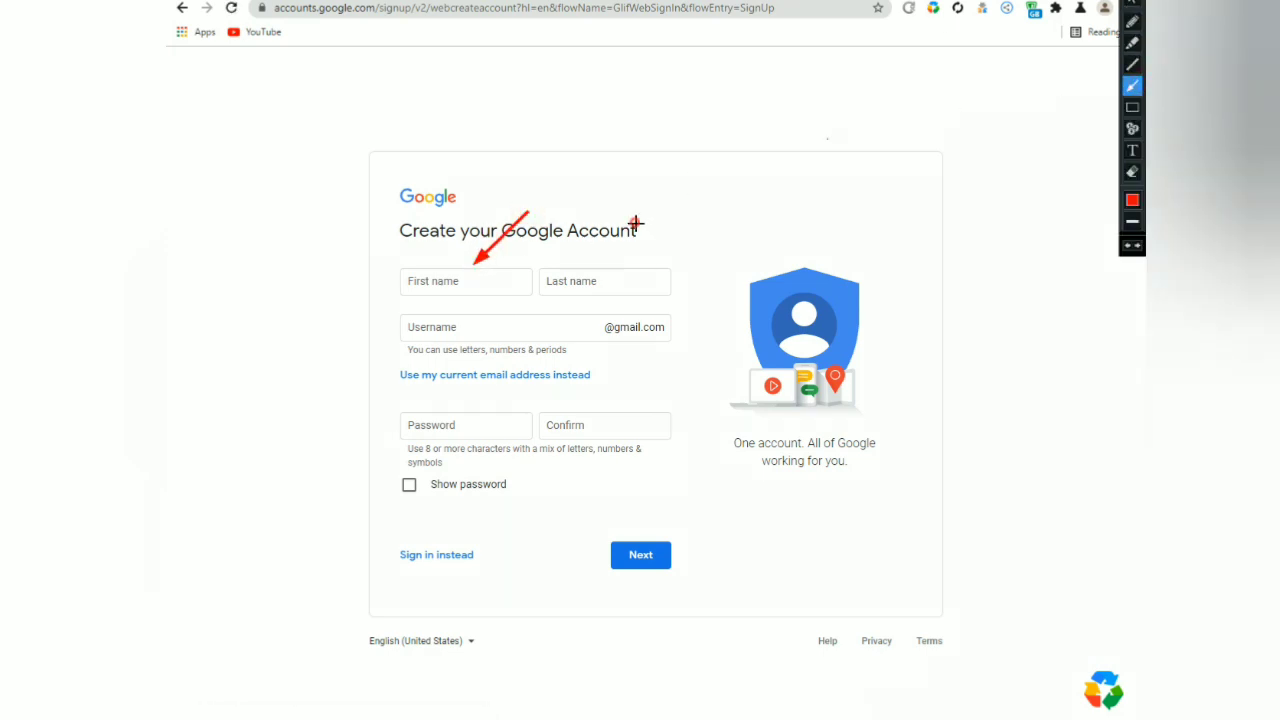
pyautogui.moveTo(636, 222); pyautogui.dragTo(594, 268)
pyautogui.click(1134, 4)
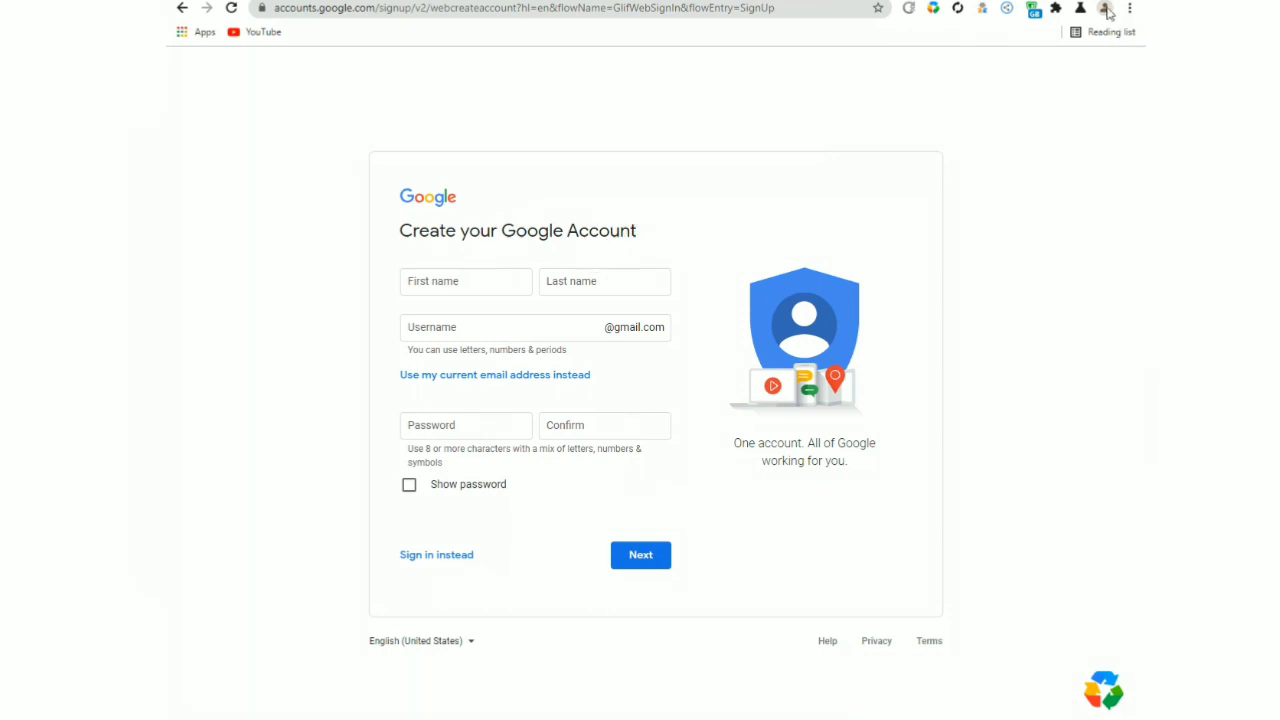
pyautogui.click(437, 283)
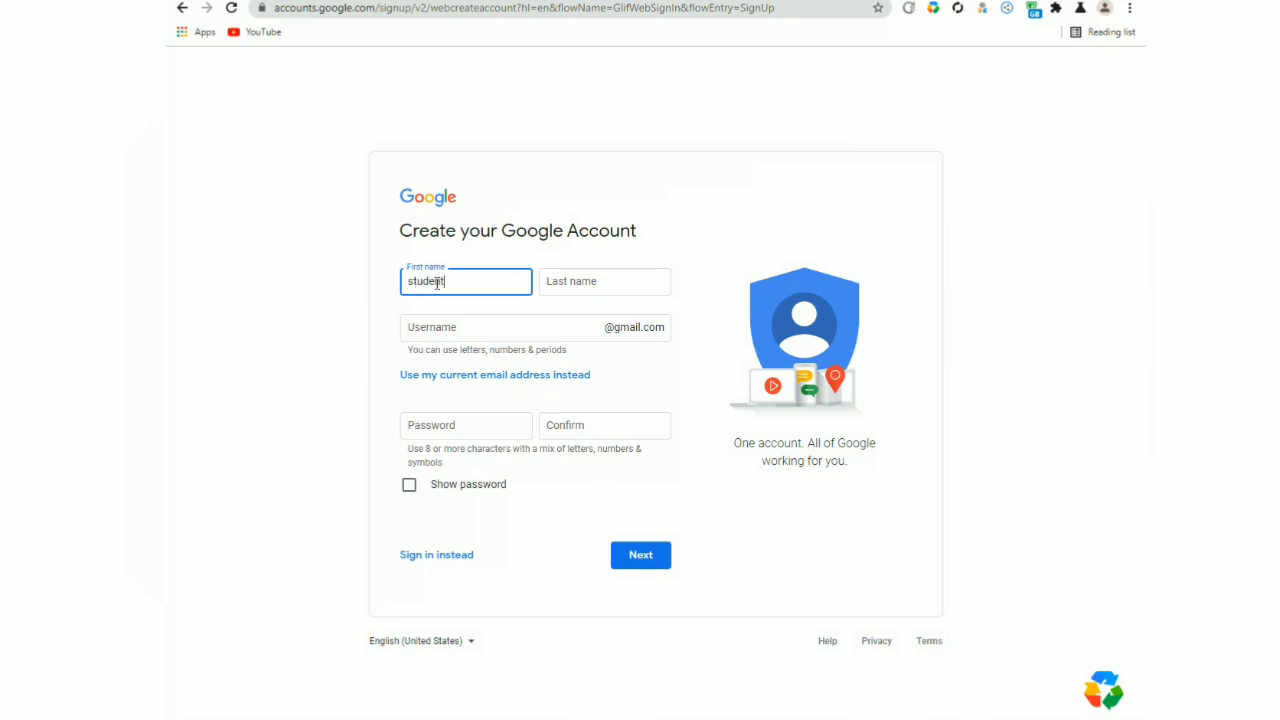
pyautogui.press('Tab')
pyautogui.press('Tab')
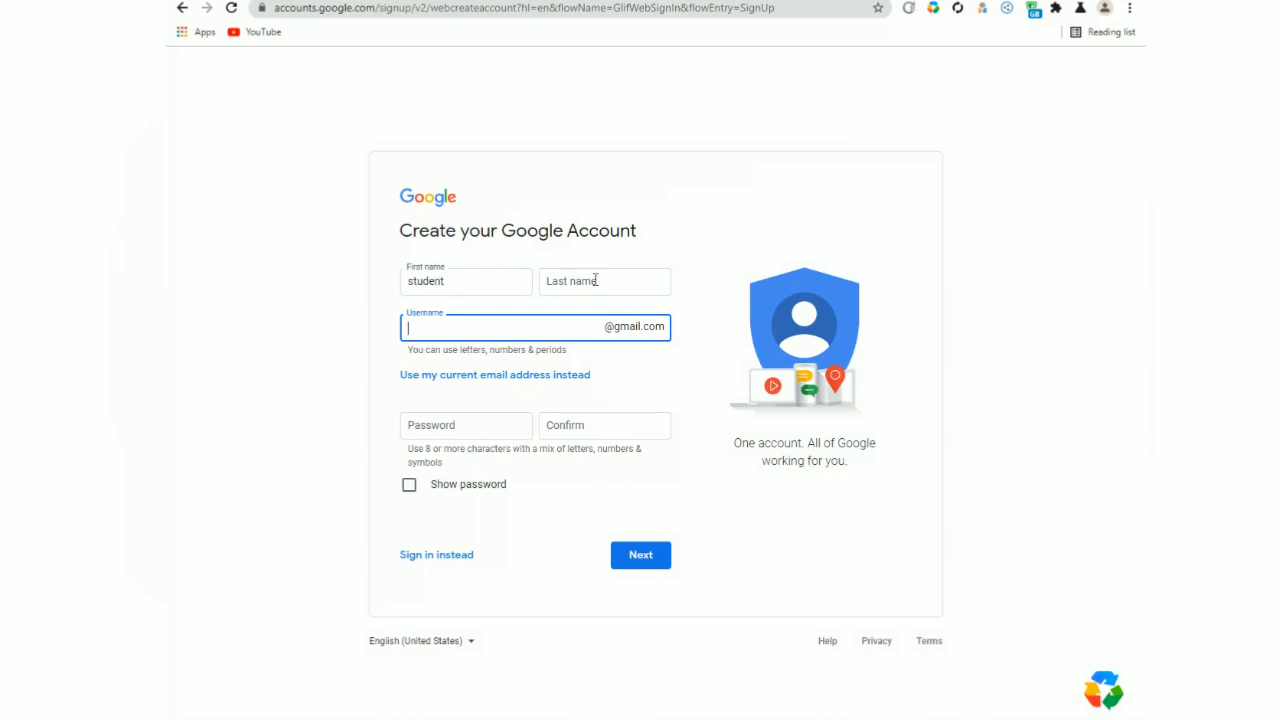
pyautogui.click(595, 280)
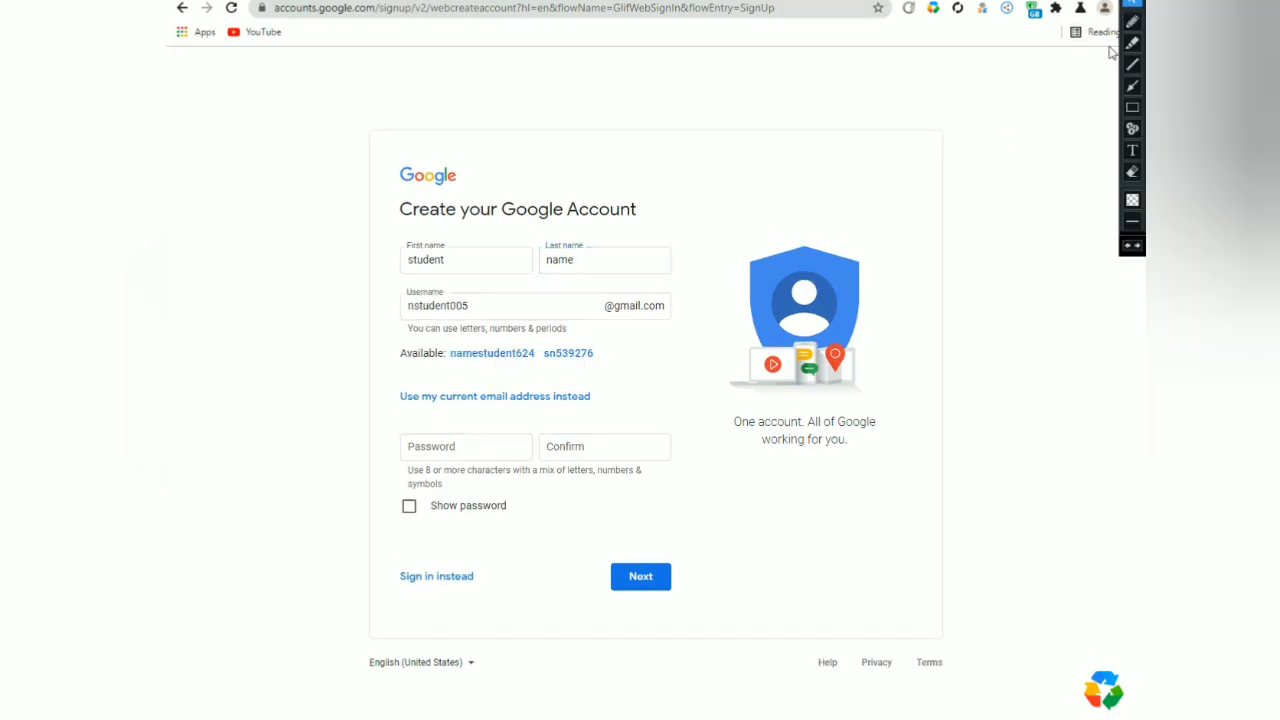
# Take the first suggested available username for the new account.
pyautogui.click(1132, 107)
pyautogui.moveTo(384, 284)
pyautogui.mouseDown()
pyautogui.moveTo(712, 331)
pyautogui.moveTo(684, 330)
pyautogui.mouseUp()
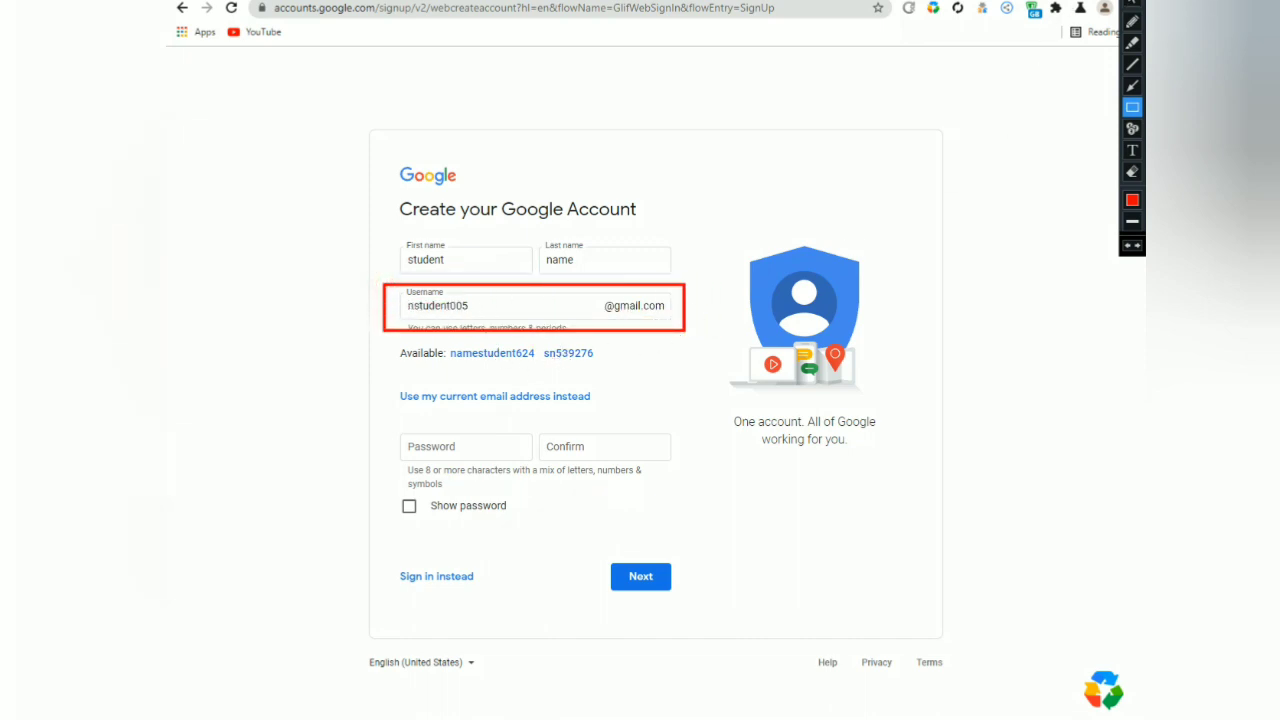
pyautogui.press('Escape')
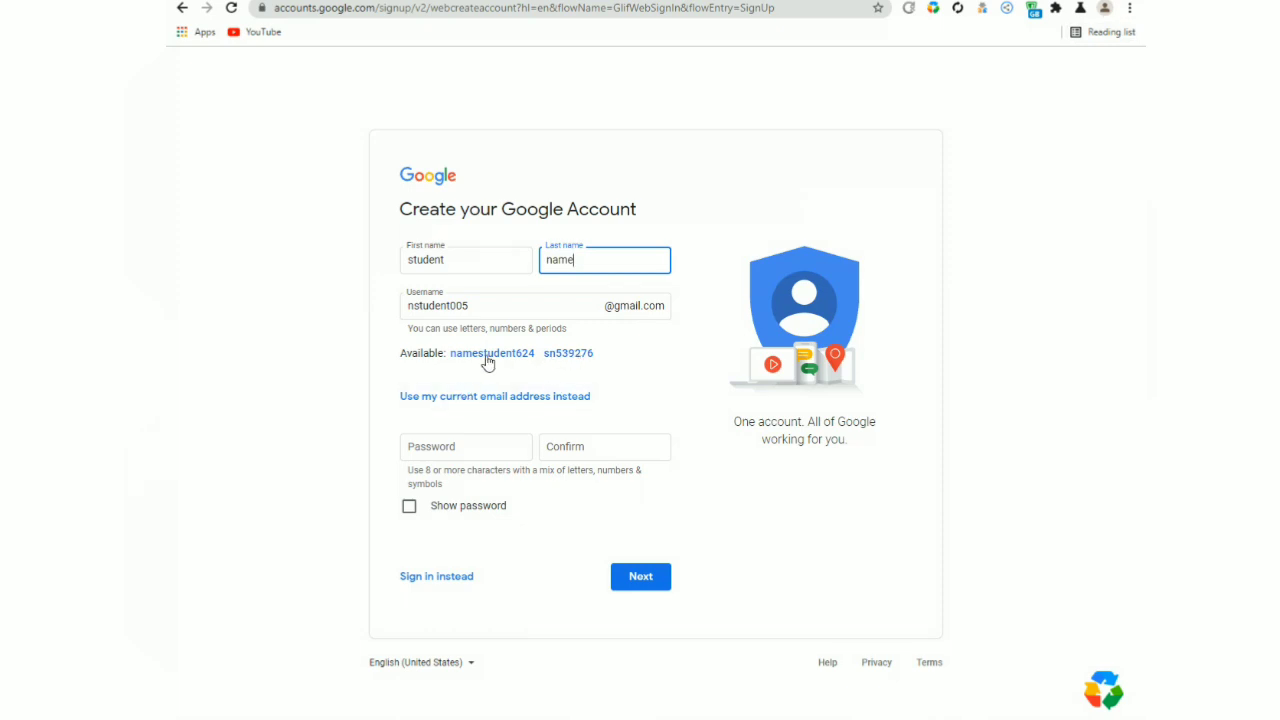
pyautogui.click(521, 355)
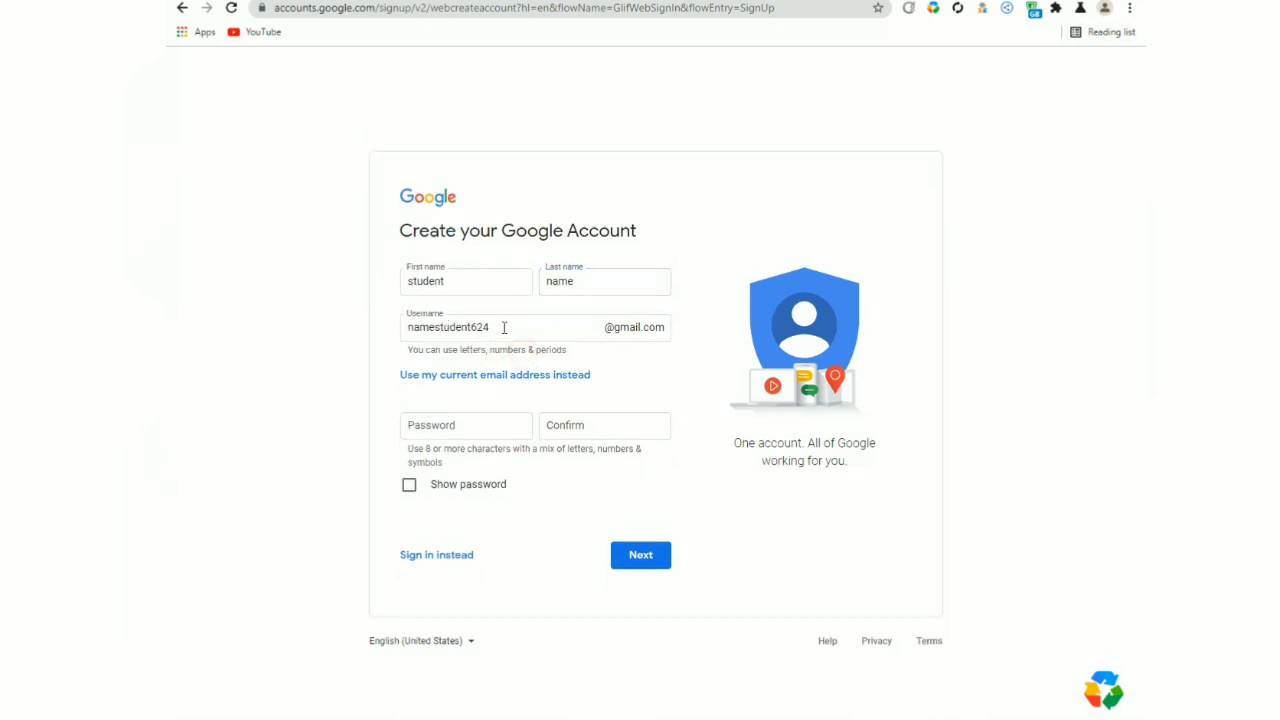
# Enter the account password with Show password on, and copy it into Confirm.
pyautogui.click(456, 428)
pyautogui.click(409, 484)
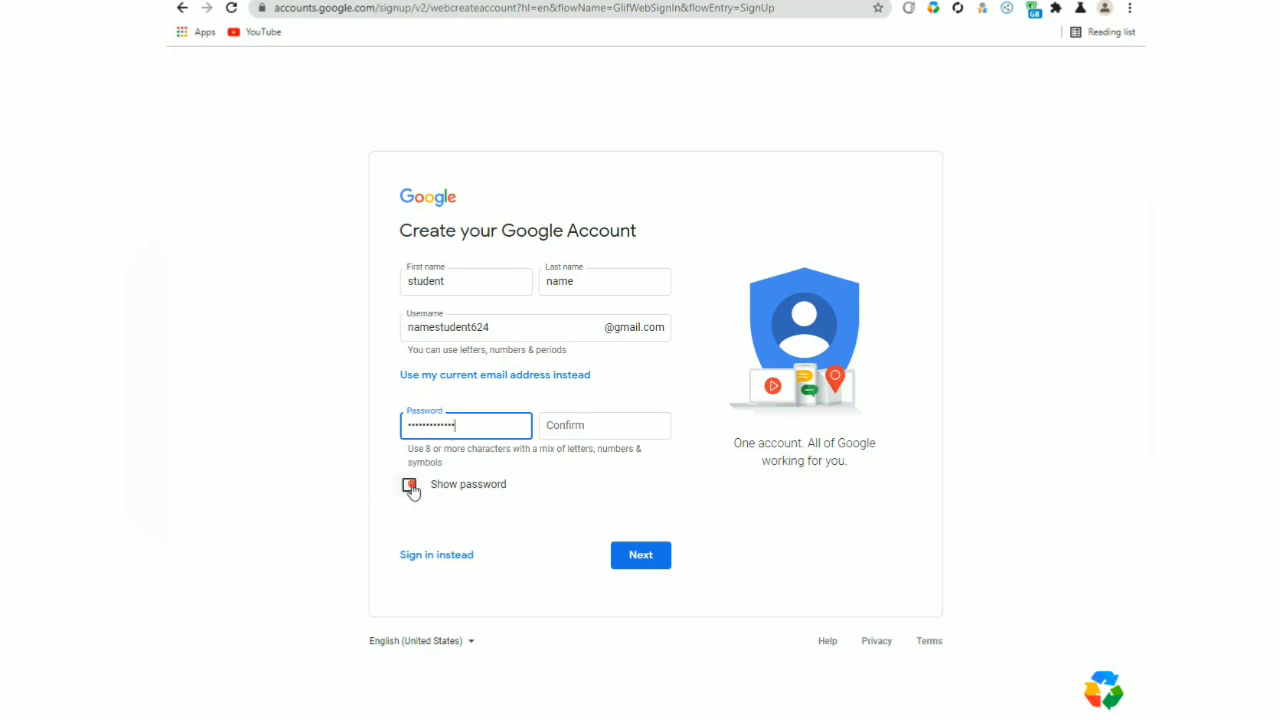
pyautogui.click(491, 428)
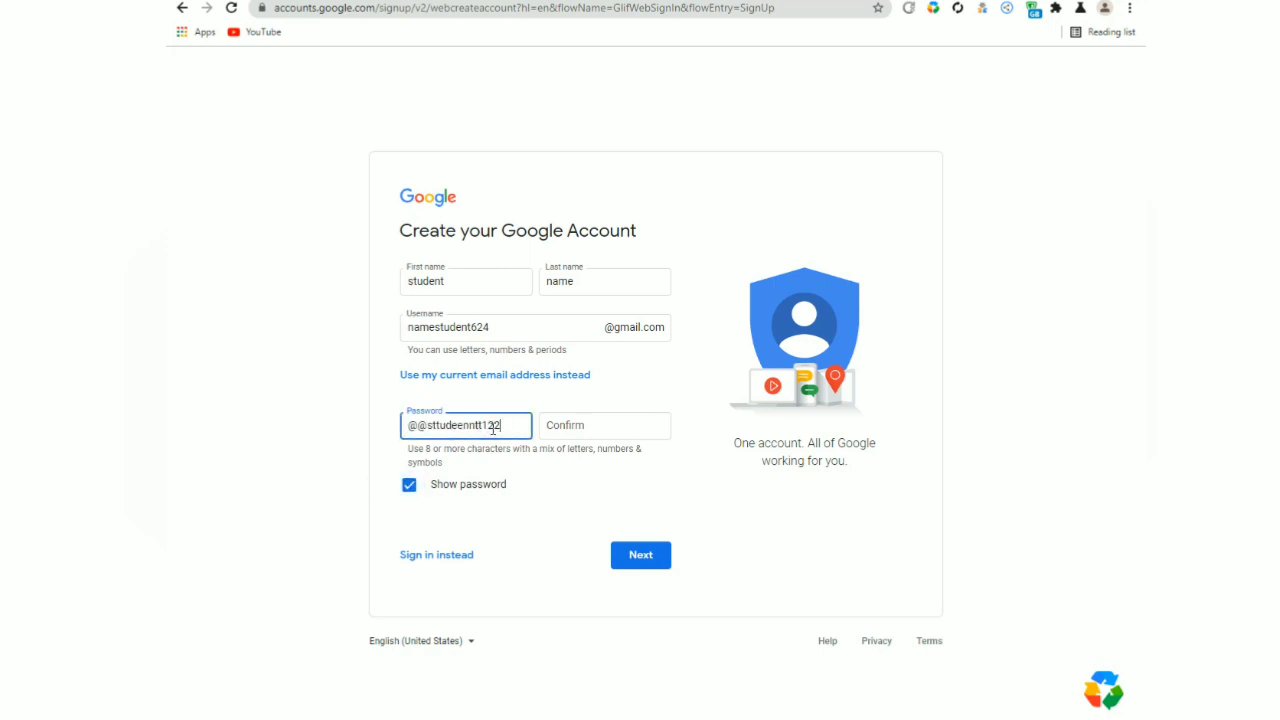
pyautogui.hotkey('ctrl', 'a')
pyautogui.rightClick(493, 428)
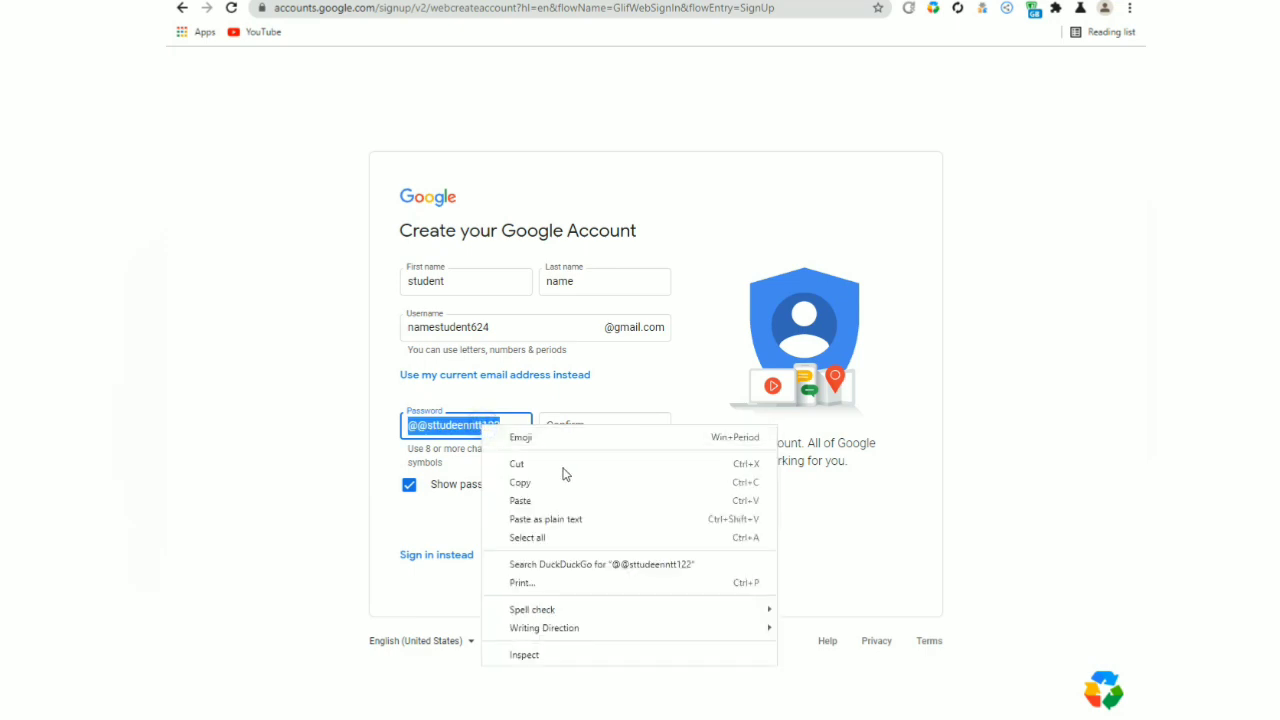
pyautogui.click(567, 478)
pyautogui.click(571, 422)
pyautogui.rightClick(571, 422)
pyautogui.click(650, 540)
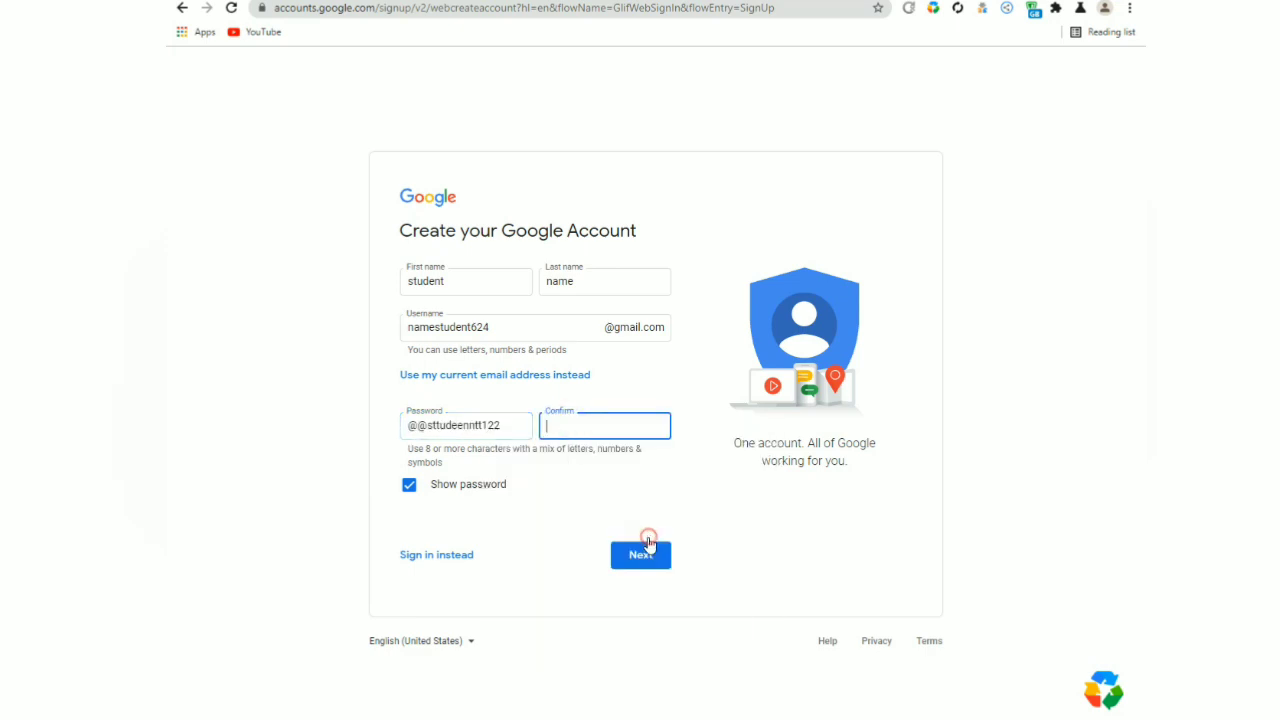
# Hide the password again and submit the name, username and password page.
pyautogui.click(436, 490)
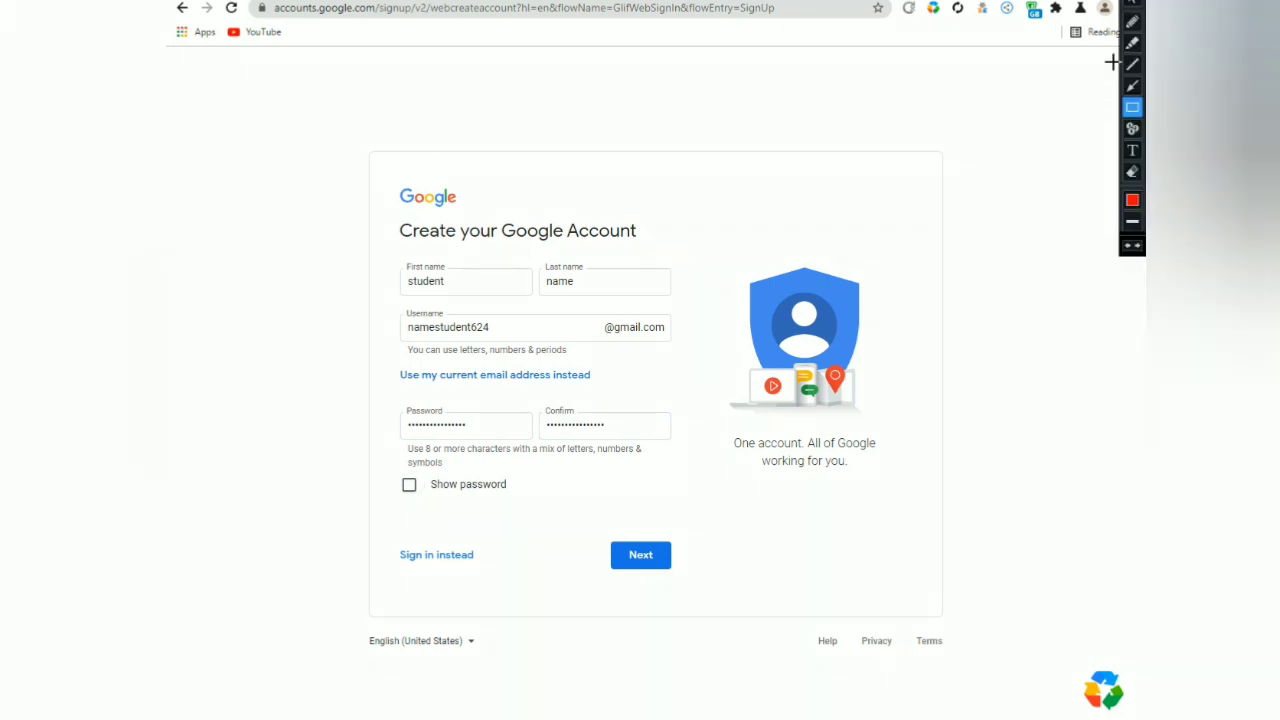
pyautogui.click(1132, 86)
pyautogui.moveTo(727, 488); pyautogui.dragTo(645, 553)
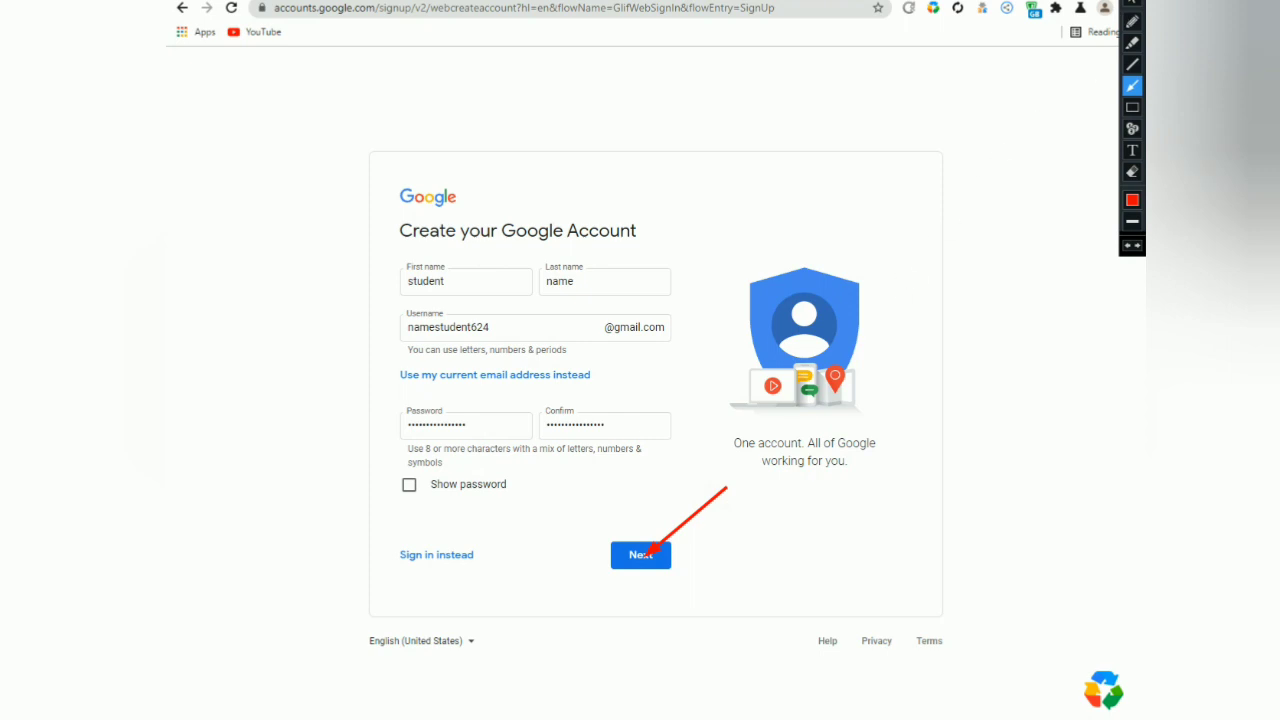
pyautogui.click(1132, 21)
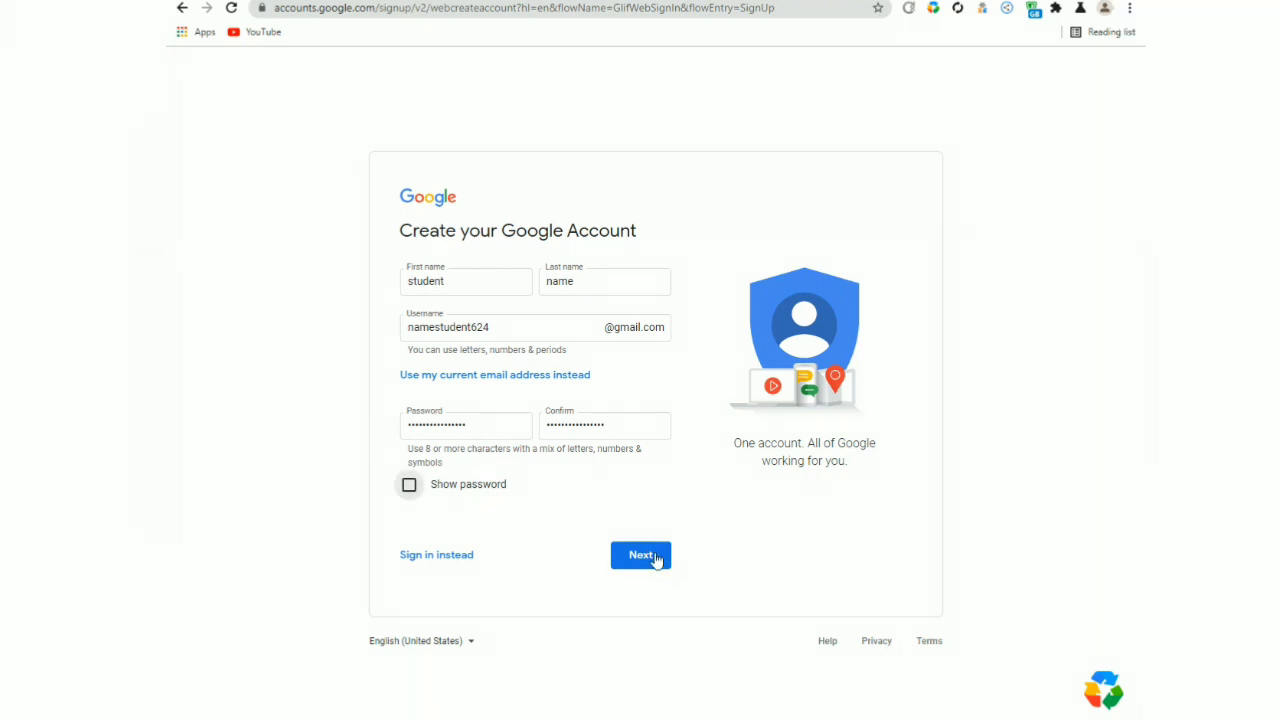
pyautogui.click(655, 558)
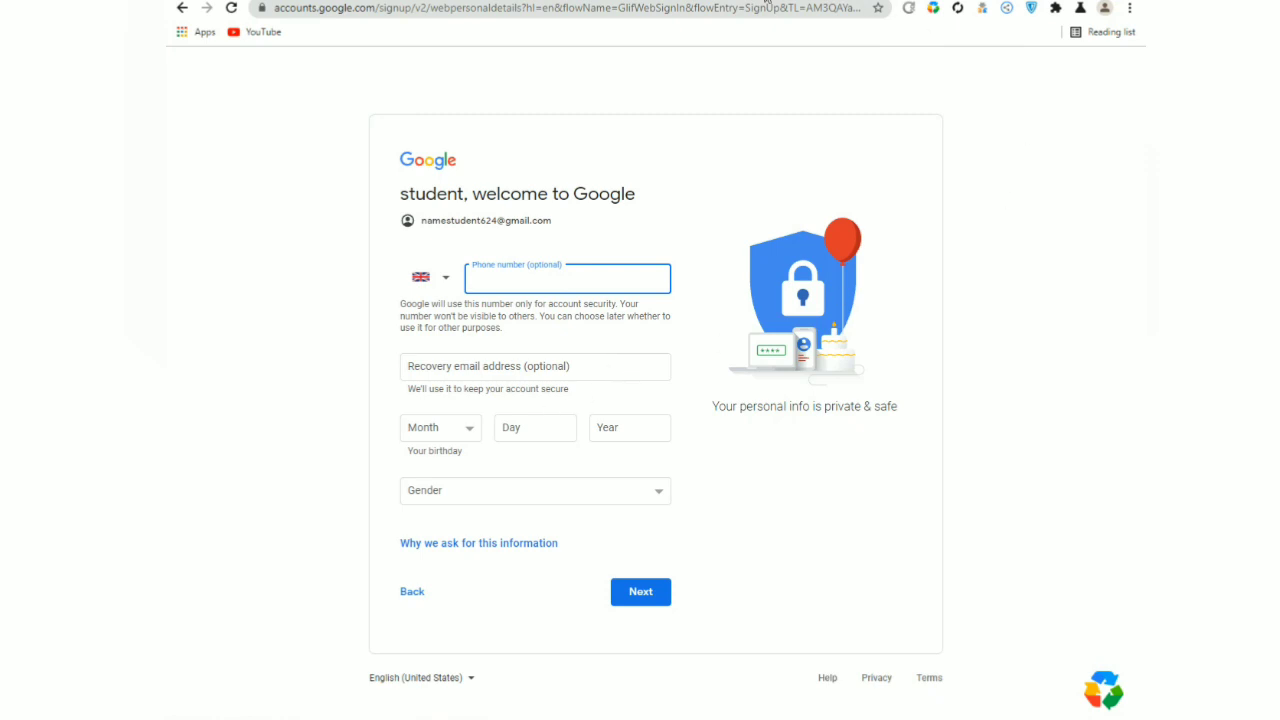
# Set the birth month to February and the birth day to 01.
pyautogui.hotkey('ctrl', 'shift', 'p')
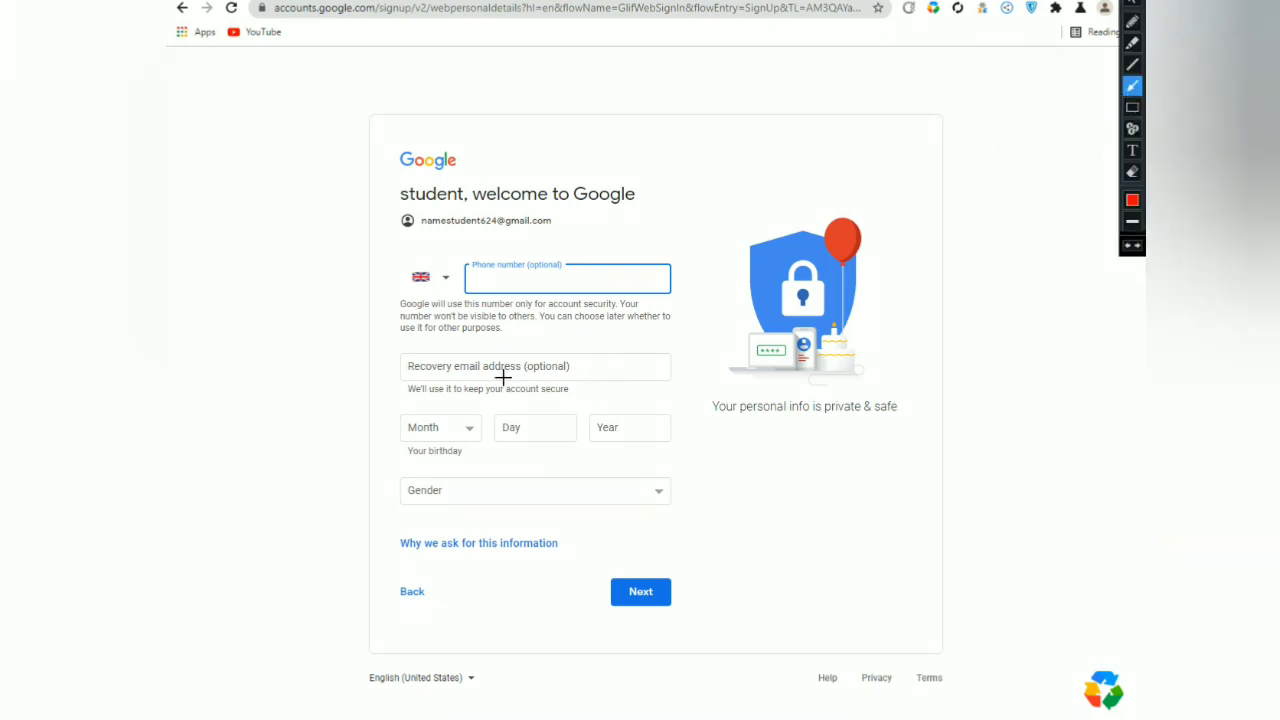
pyautogui.click(1132, 107)
pyautogui.moveTo(441, 252); pyautogui.dragTo(683, 298)
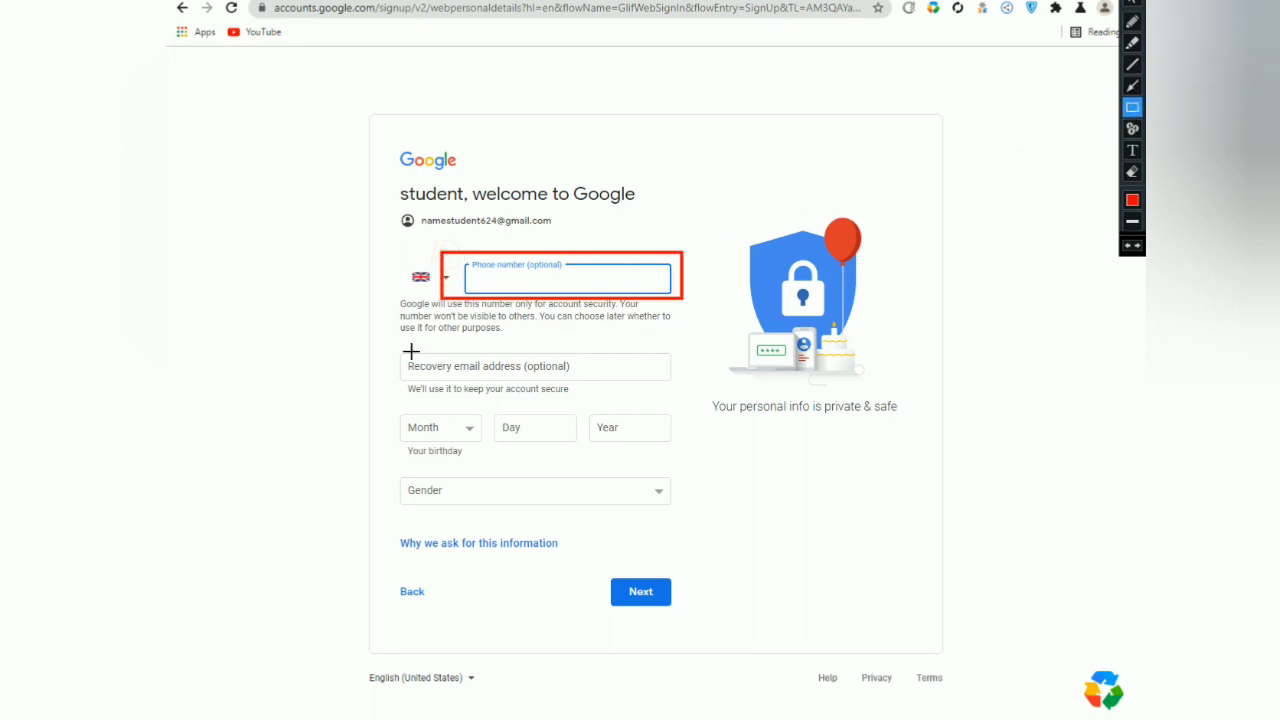
pyautogui.moveTo(375, 342); pyautogui.dragTo(708, 384)
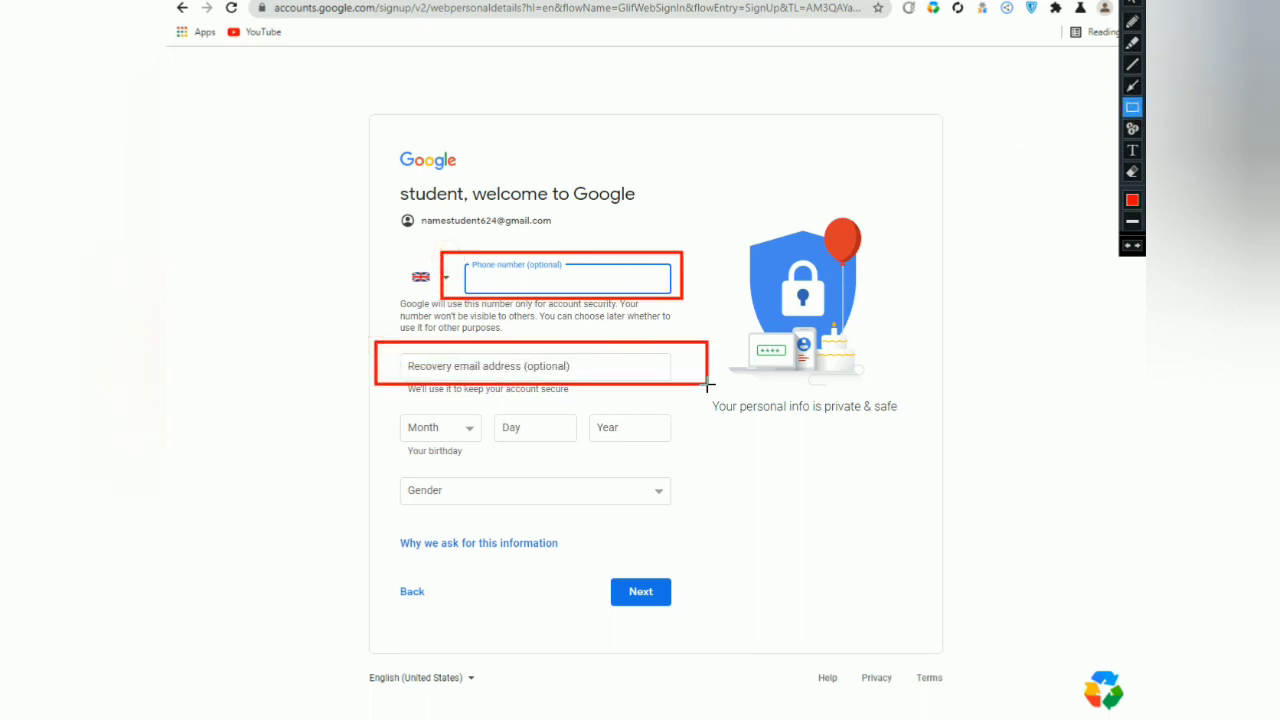
pyautogui.click(1132, 86)
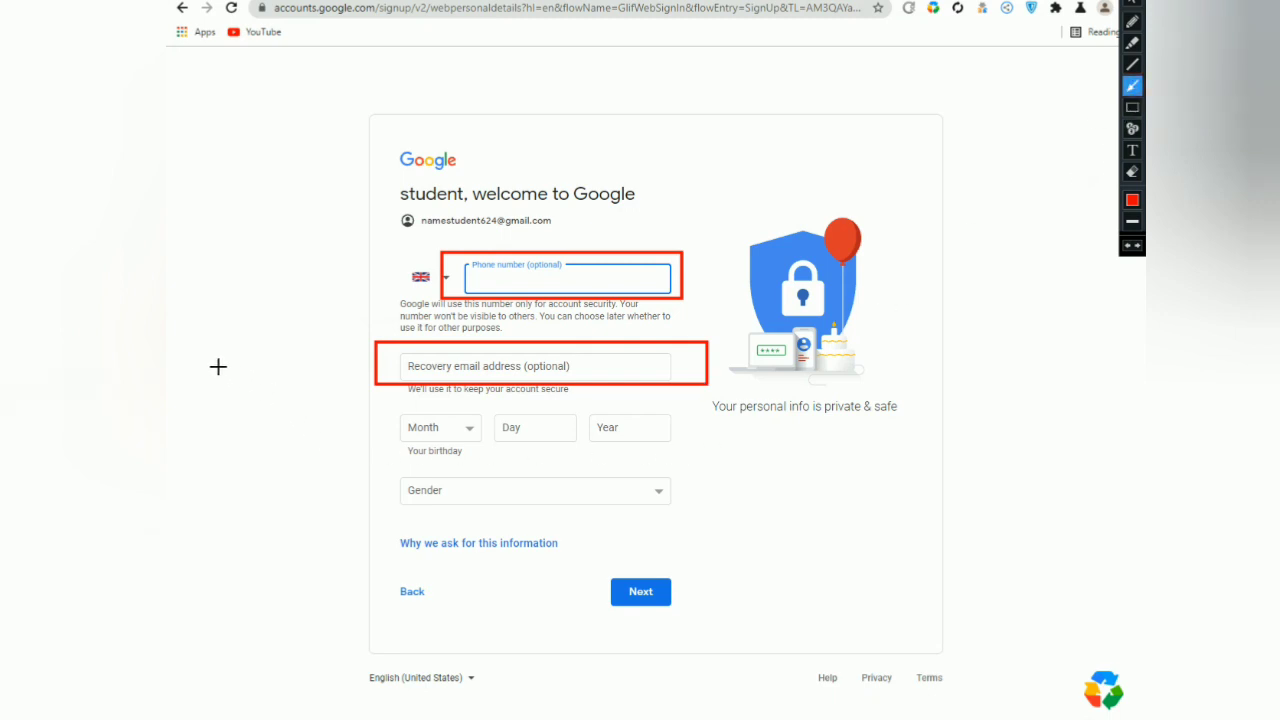
pyautogui.moveTo(245, 375); pyautogui.dragTo(418, 435)
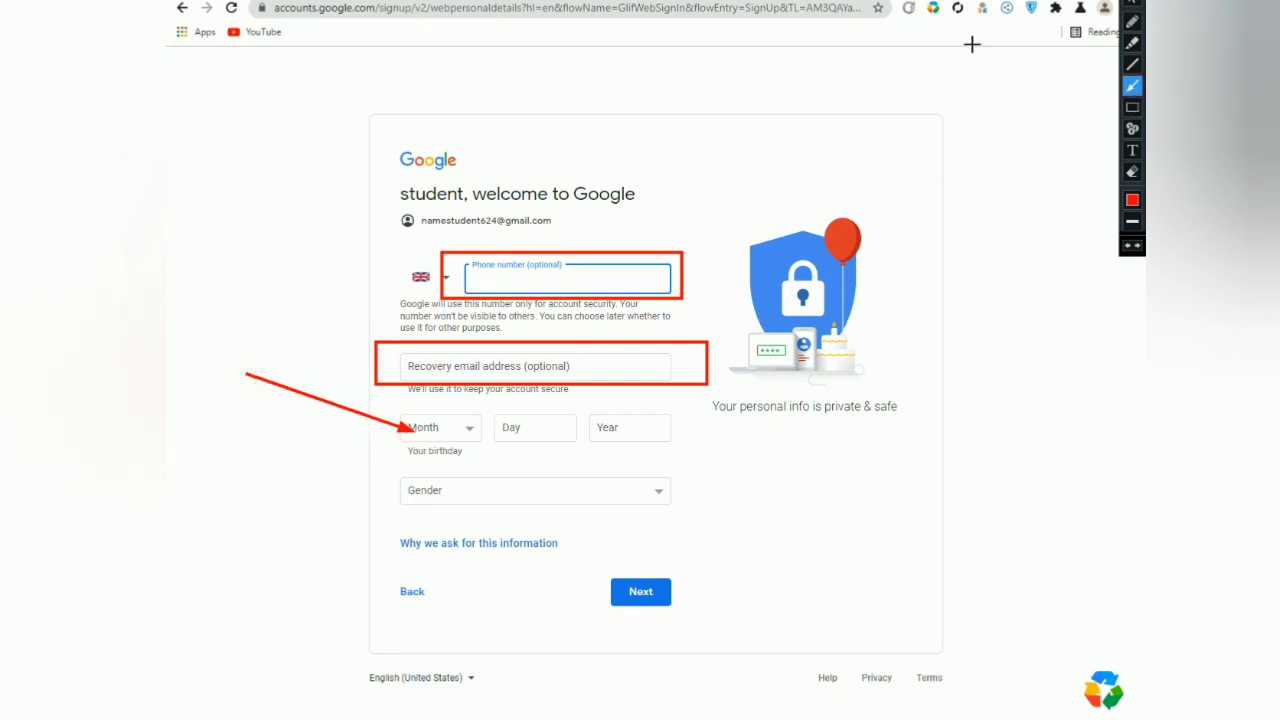
pyautogui.press('Escape')
pyautogui.click(466, 427)
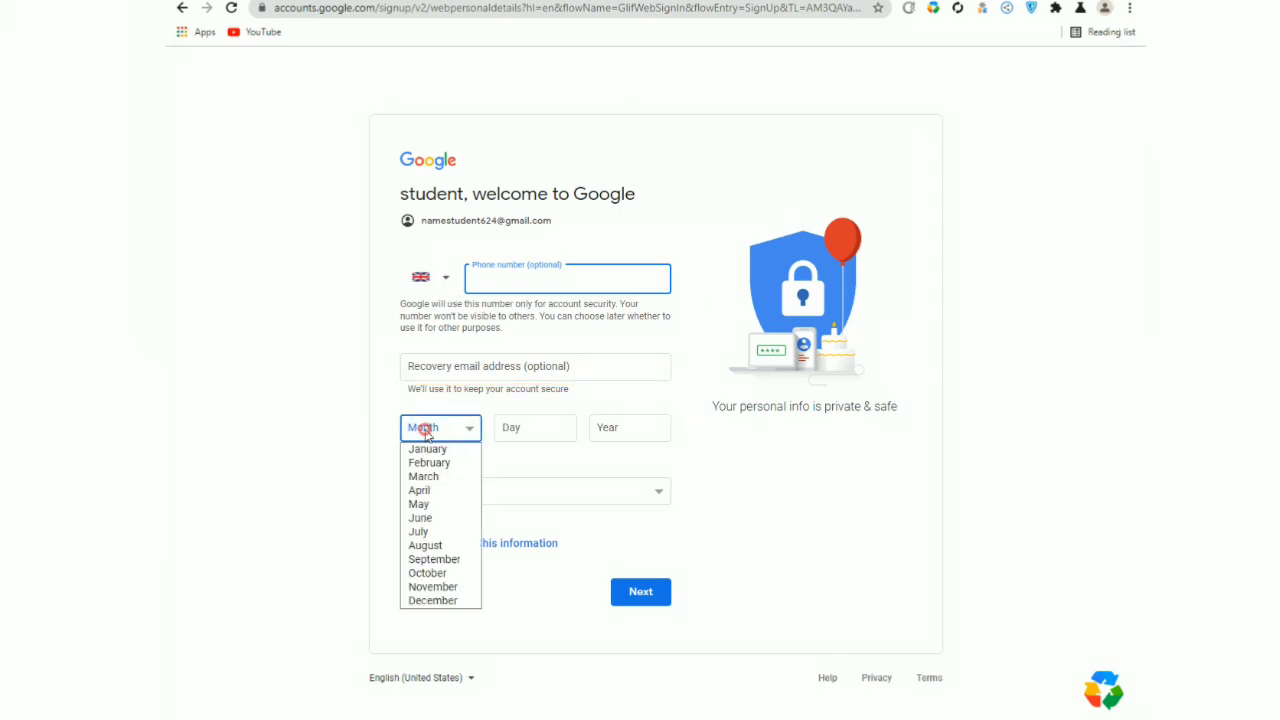
pyautogui.click(442, 459)
pyautogui.click(502, 429)
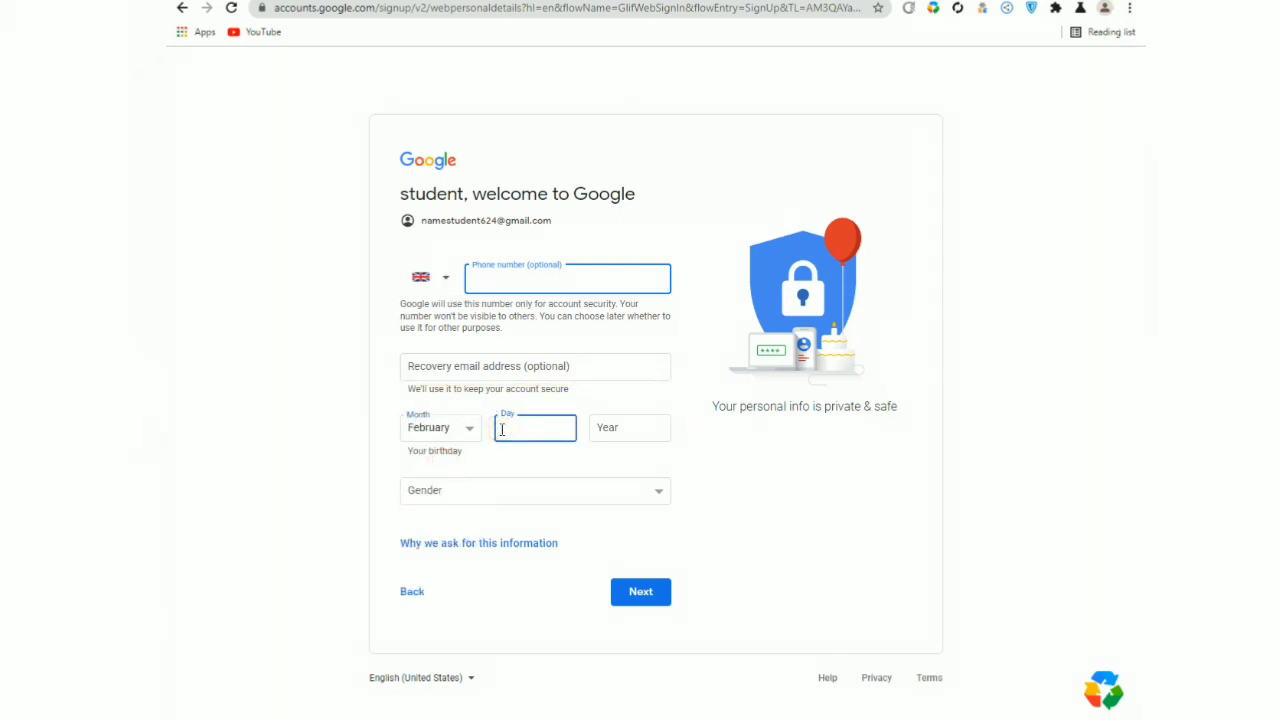
pyautogui.write('01')
pyautogui.click(617, 433)
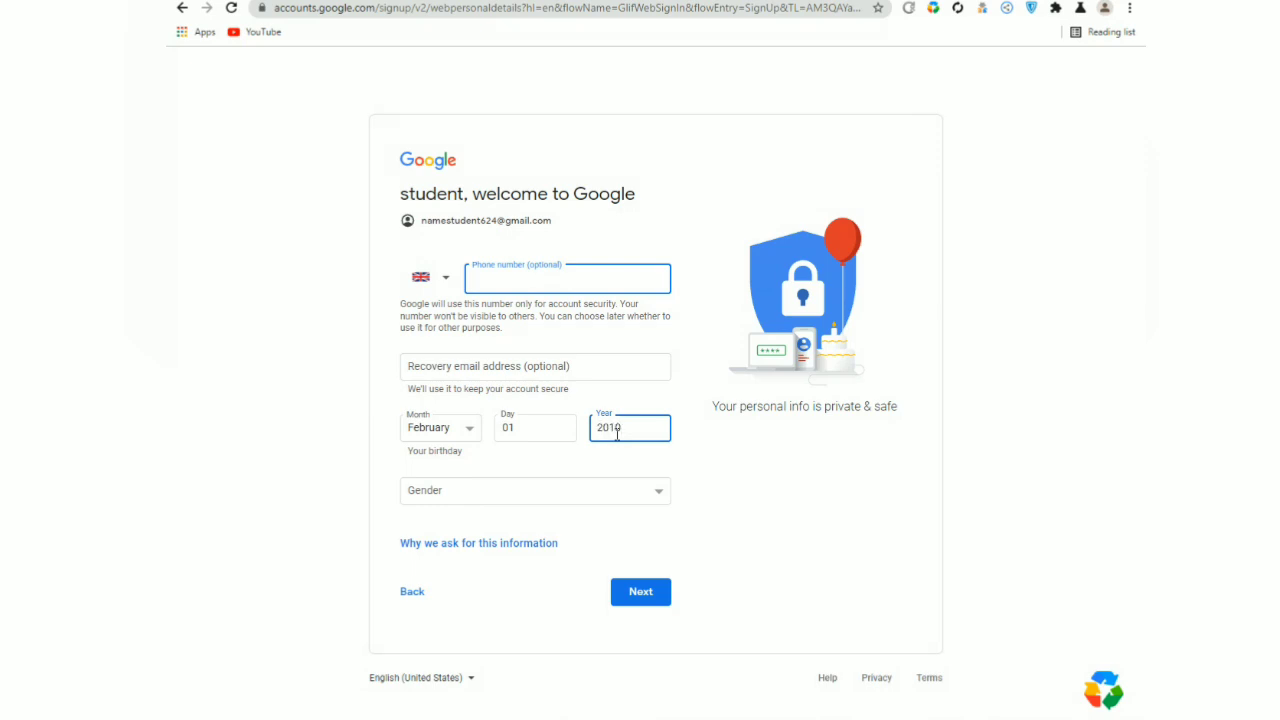
# Enter birth year 2010, choose Male as gender, and continue.
pyautogui.hotkey('ctrl', 'shift', 'p')
pyautogui.moveTo(734, 434); pyautogui.dragTo(511, 490)
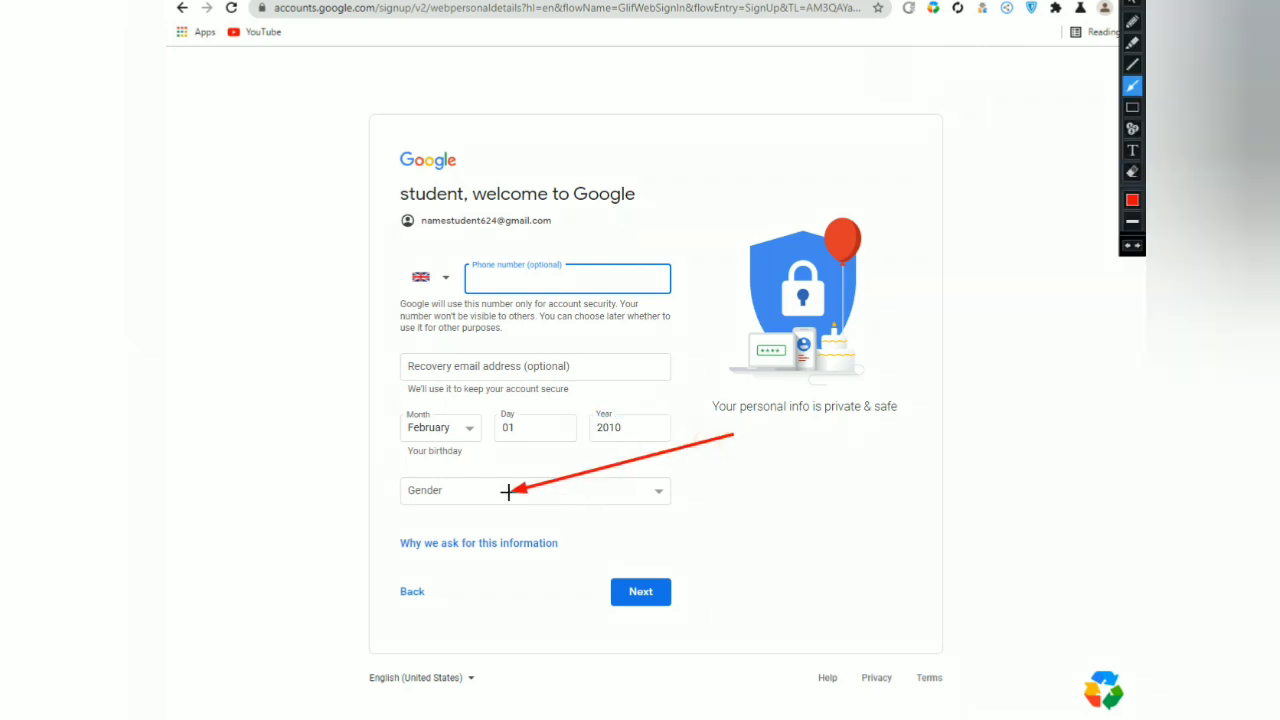
pyautogui.click(1132, 15)
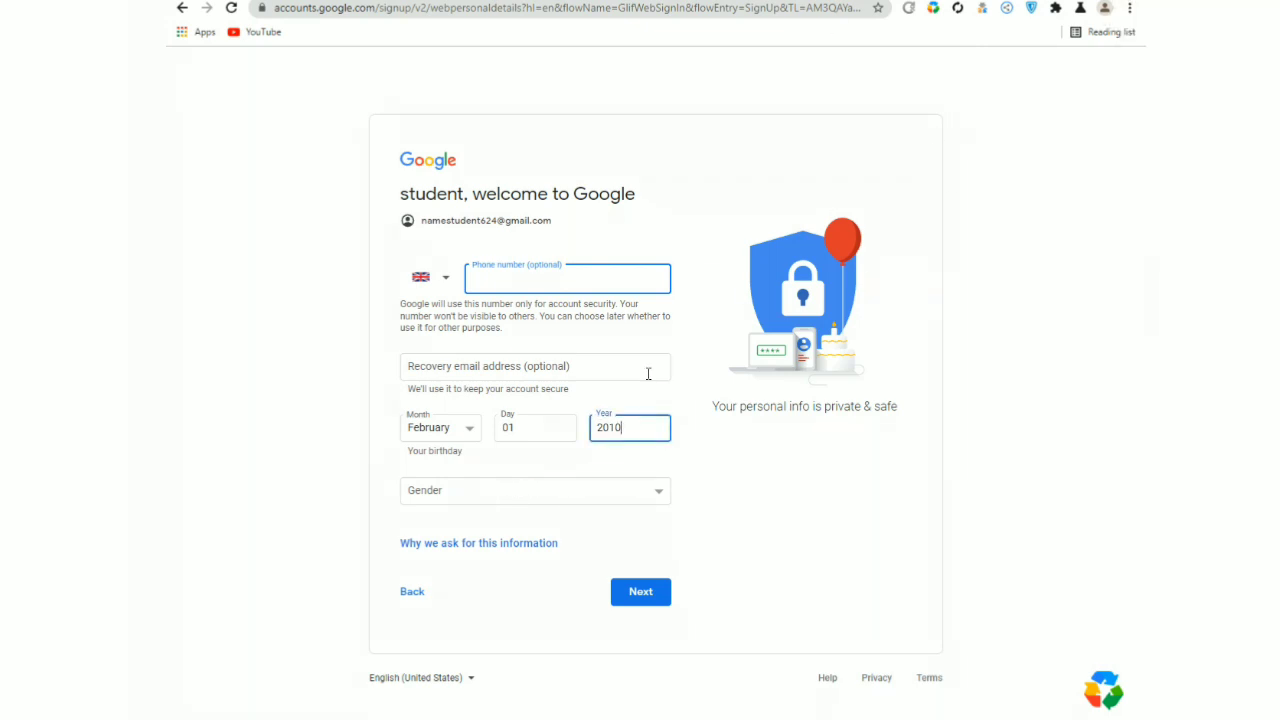
pyautogui.click(506, 495)
pyautogui.click(450, 527)
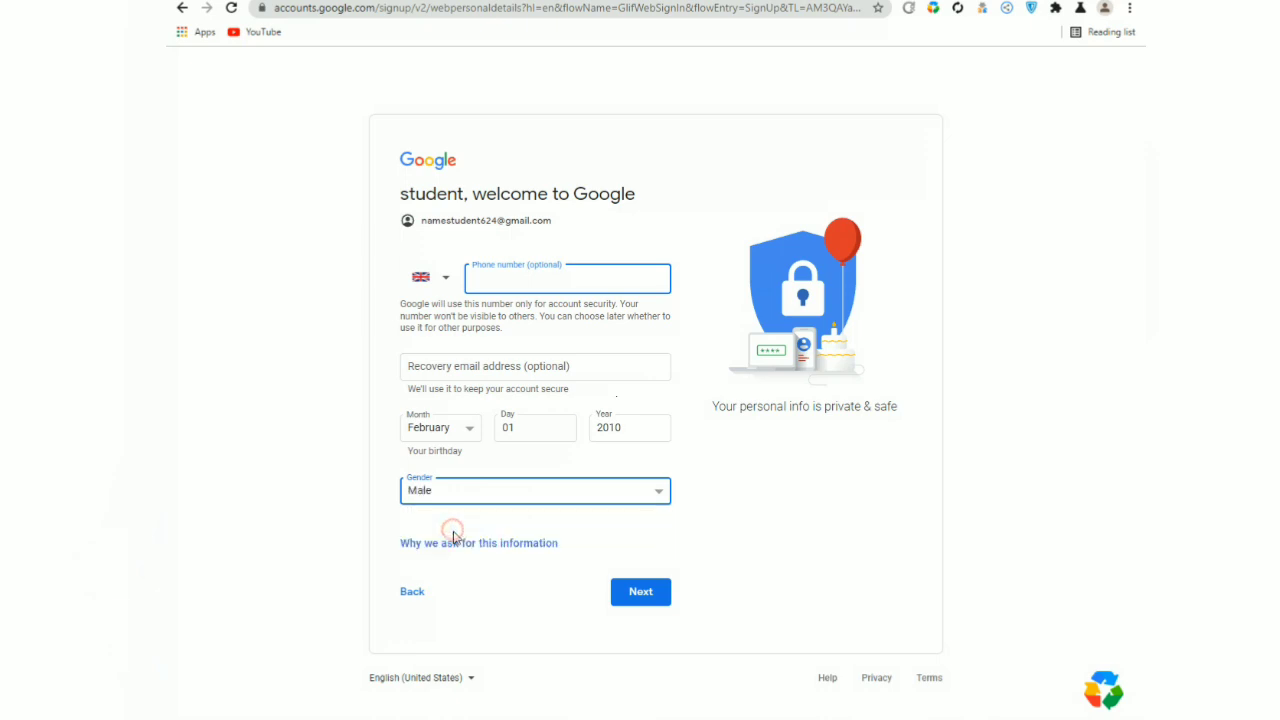
pyautogui.click(640, 592)
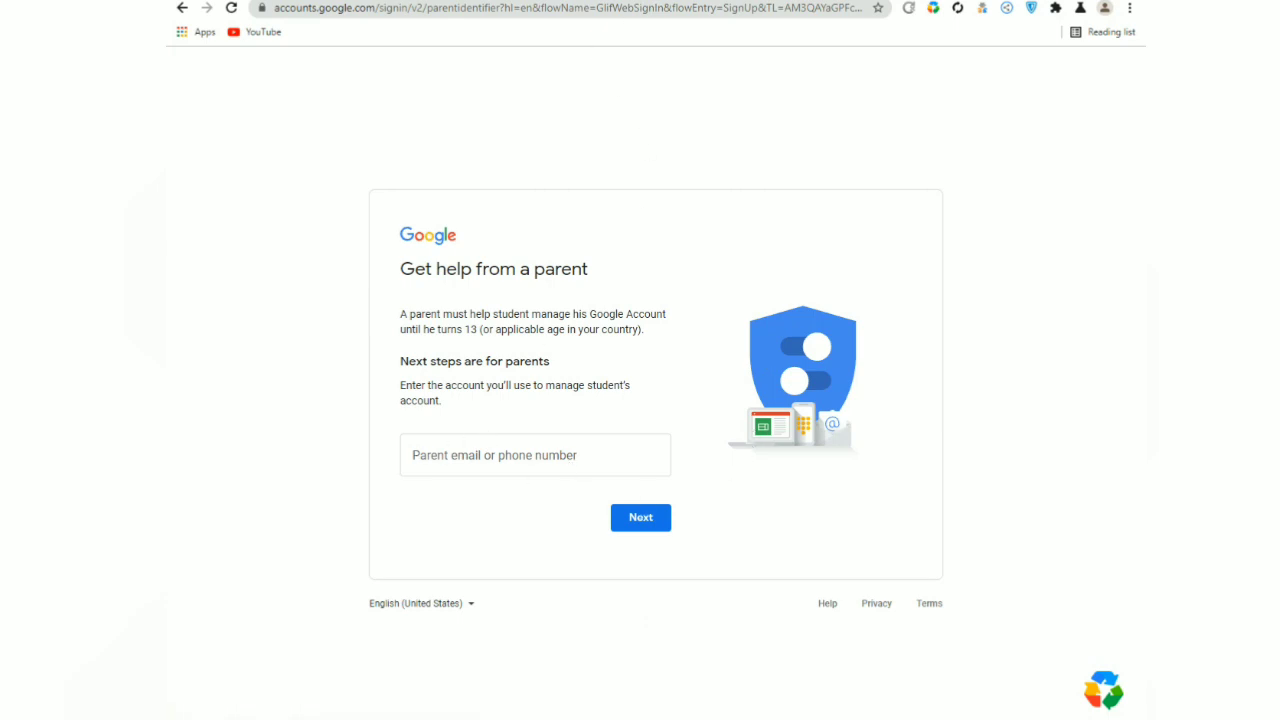
# Enter the parent's email address as the managing account and submit it.
pyautogui.hotkey('ctrl', 'shift', 'd')
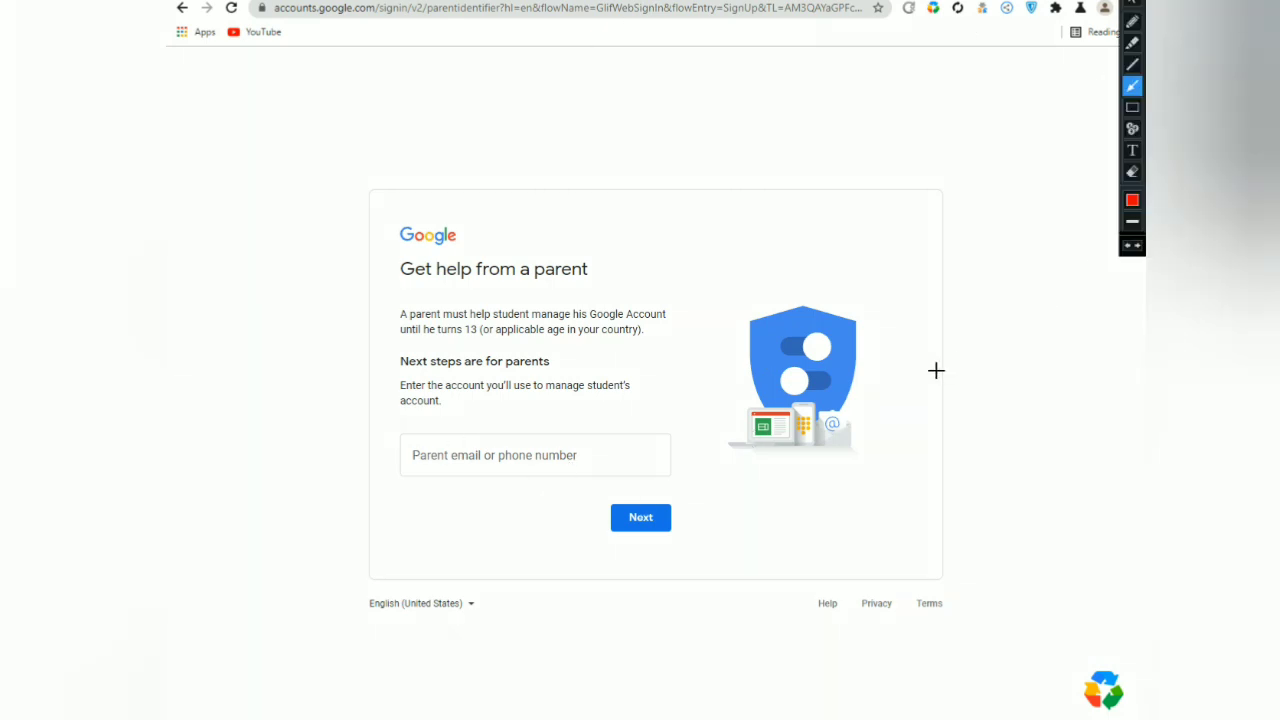
pyautogui.moveTo(728, 271); pyautogui.dragTo(518, 433)
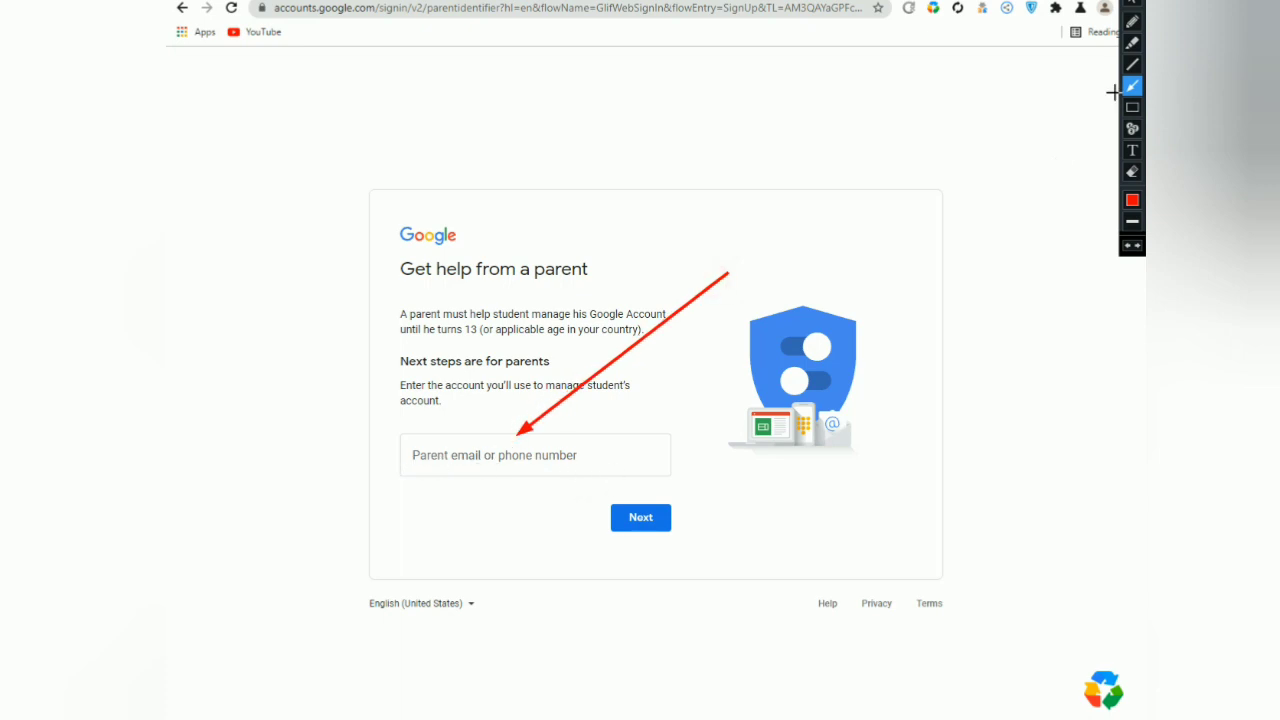
pyautogui.press('Escape')
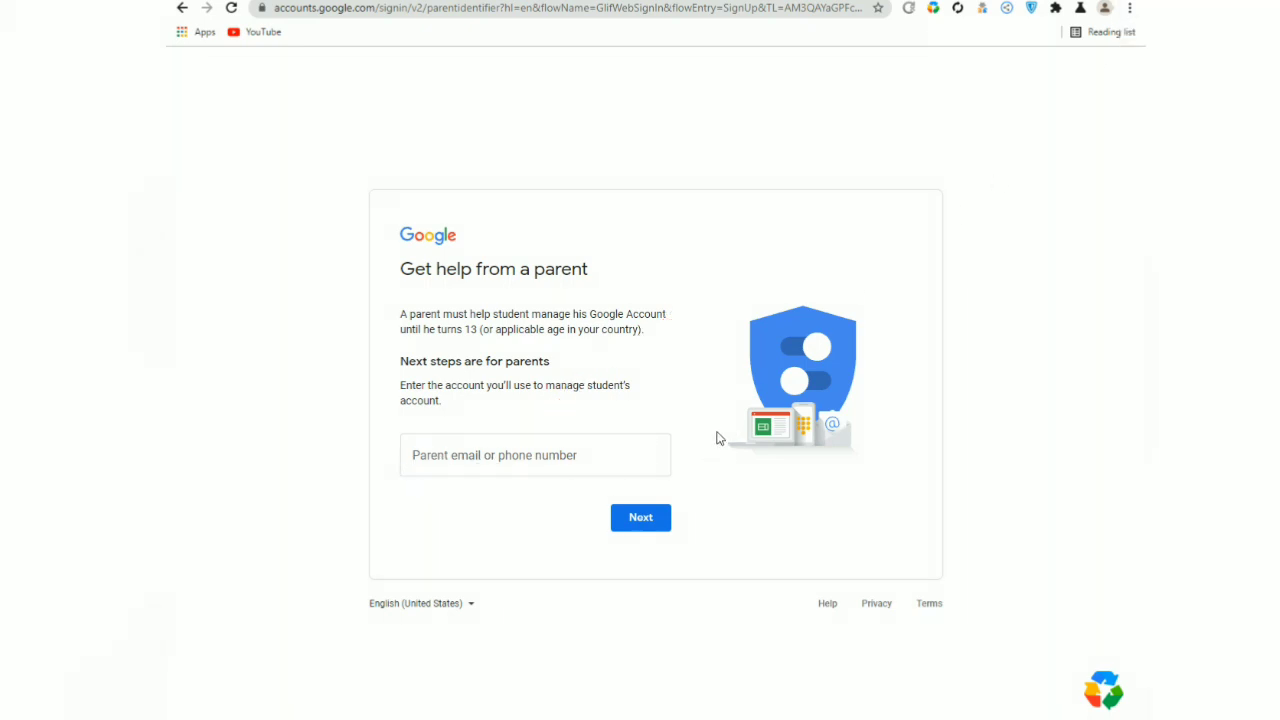
pyautogui.click(467, 462)
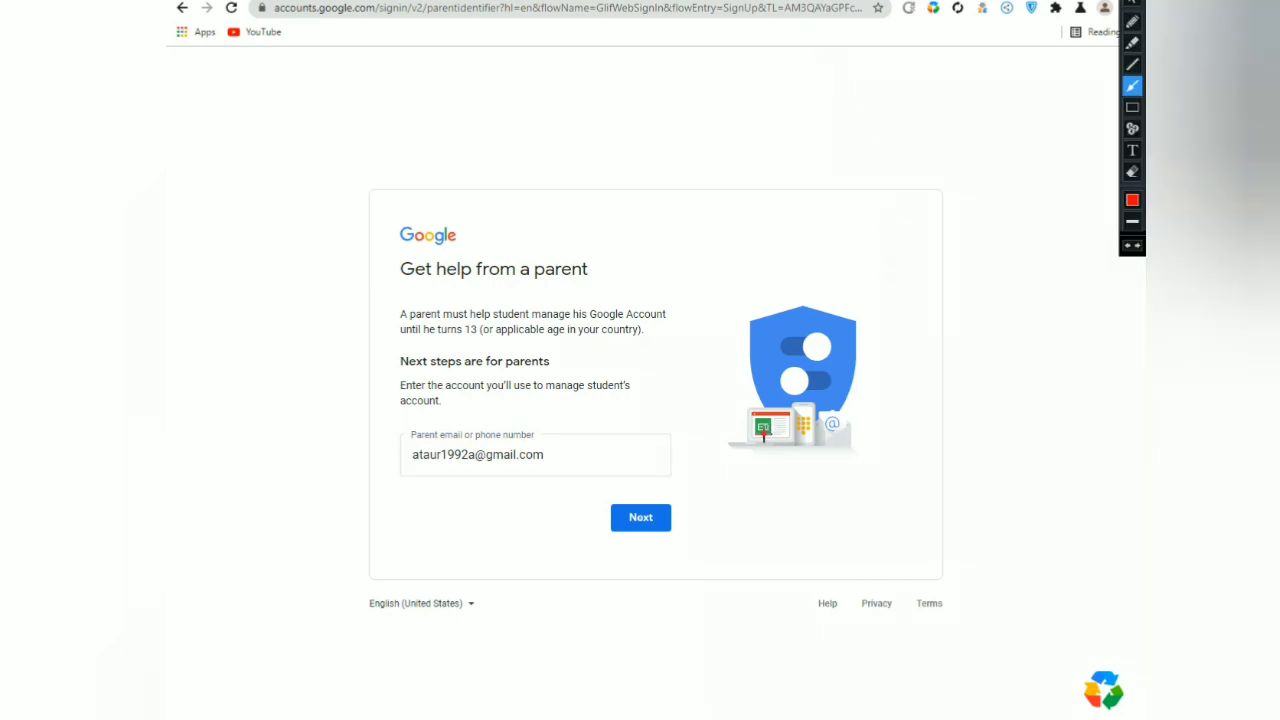
pyautogui.moveTo(761, 435); pyautogui.dragTo(670, 515)
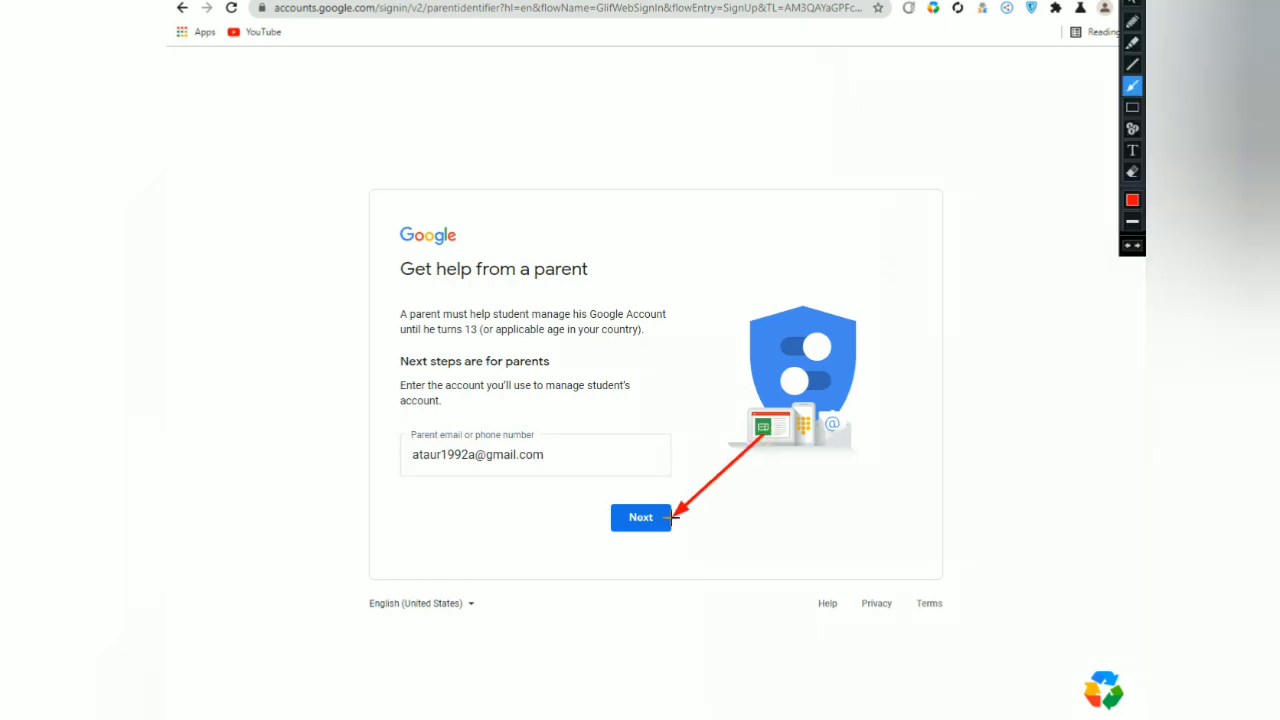
pyautogui.click(1133, 6)
pyautogui.click(638, 515)
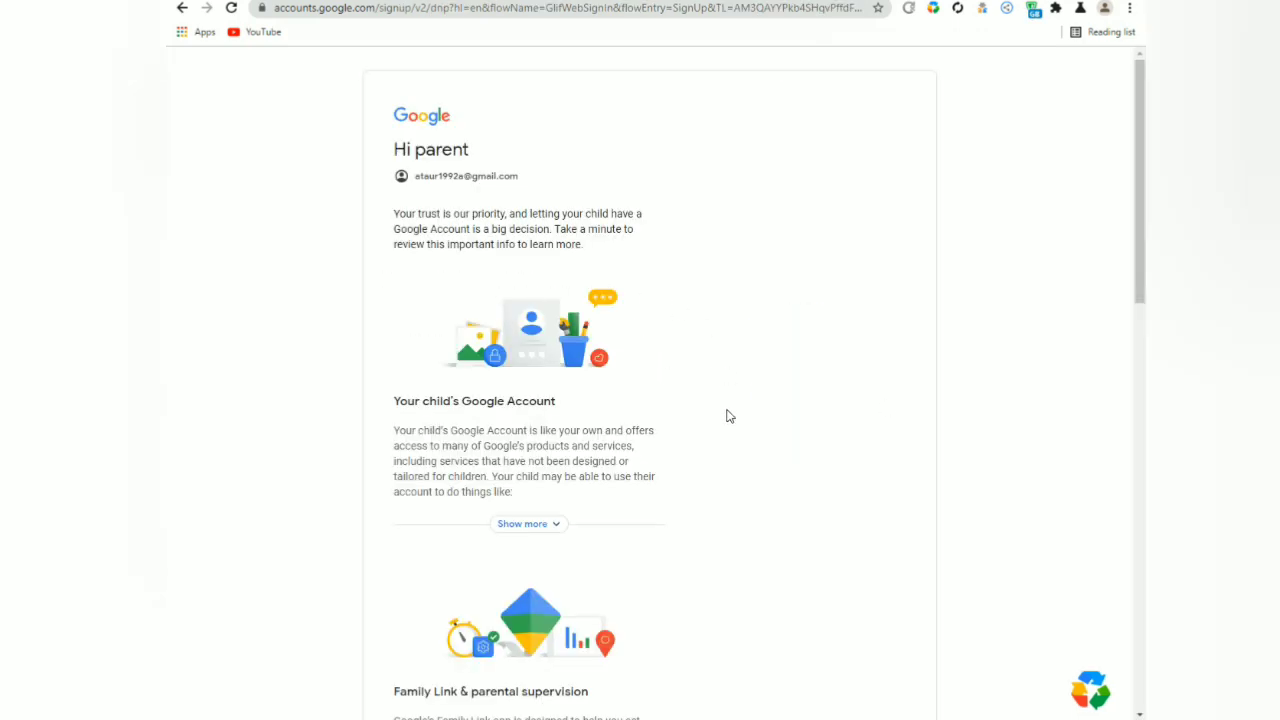
# Tick both consent boxes: creating the child's account and accepting the child's terms of service.
pyautogui.scroll(-1, 730, 414)
pyautogui.scroll(-5, 732, 413)
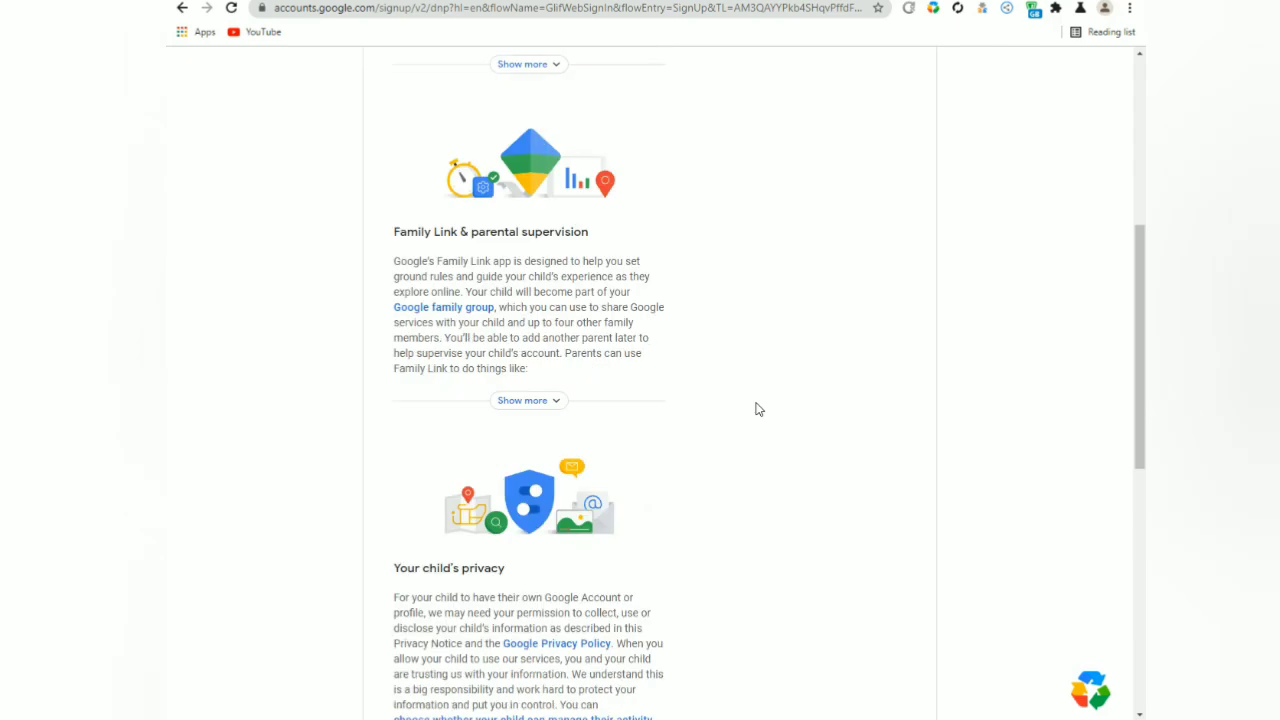
pyautogui.scroll(-5, 757, 409)
pyautogui.scroll(2, 834, 391)
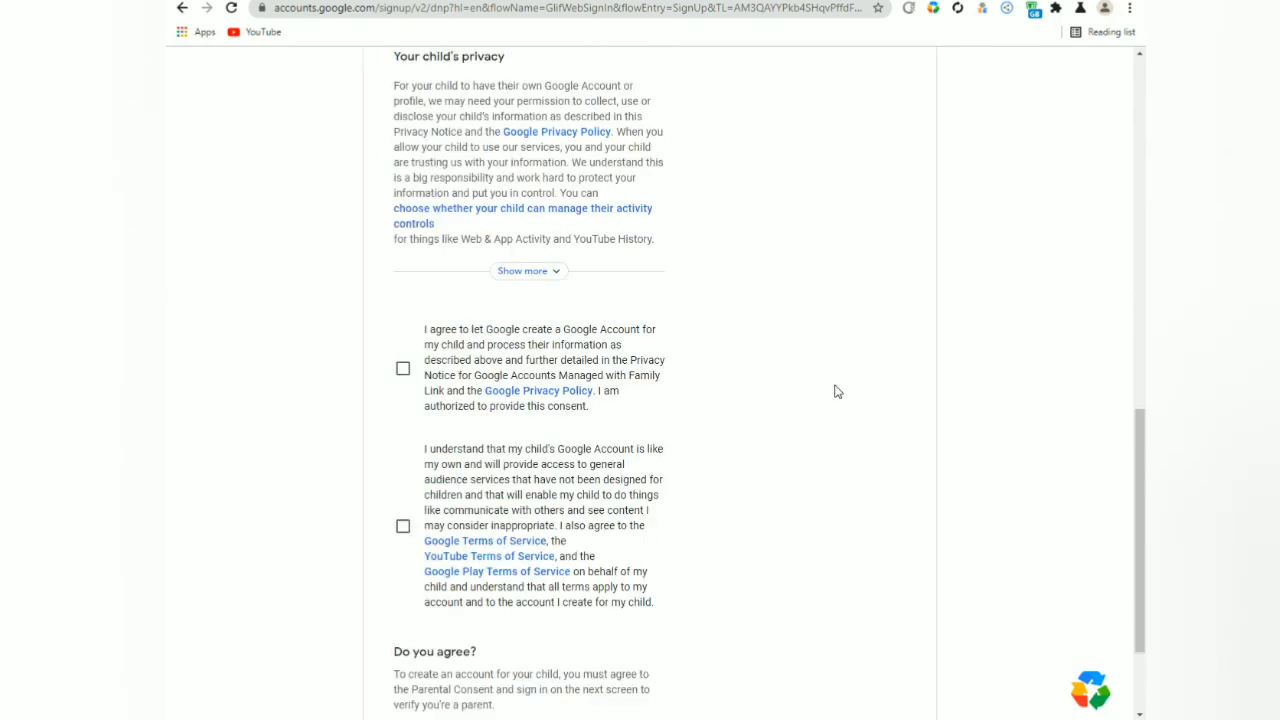
pyautogui.scroll(-1, 840, 184)
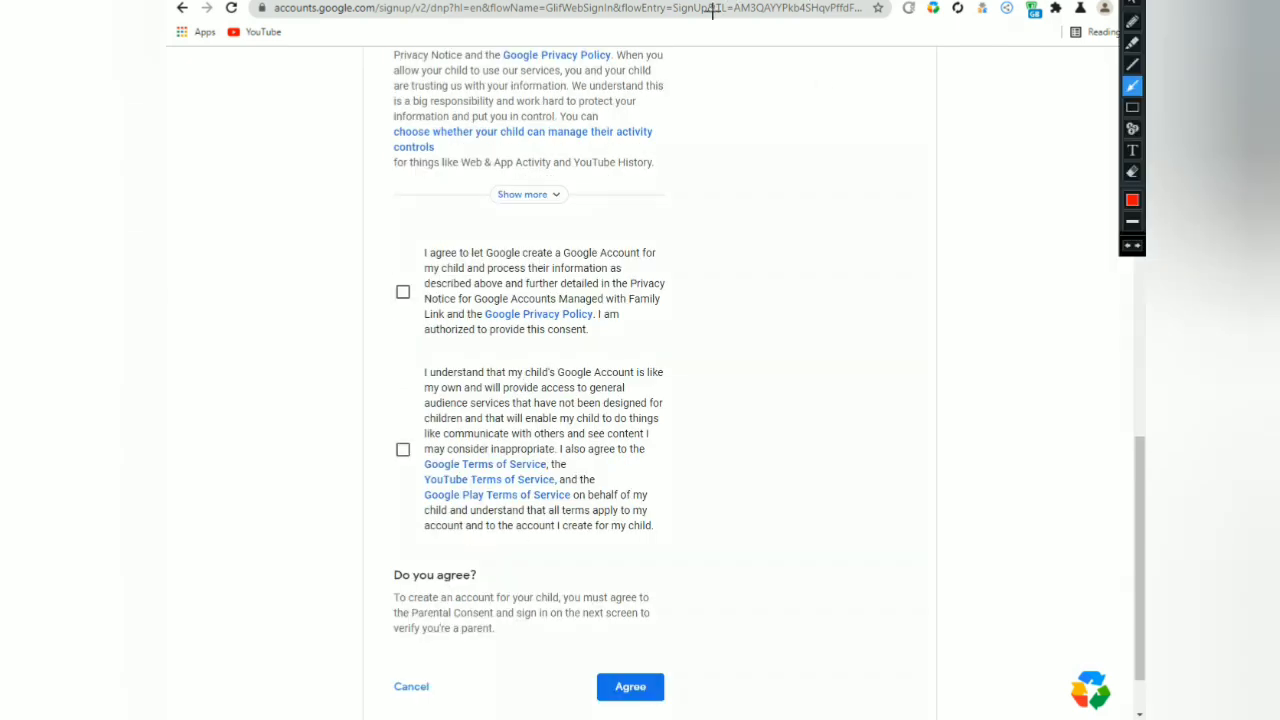
pyautogui.moveTo(331, 236); pyautogui.dragTo(402, 279)
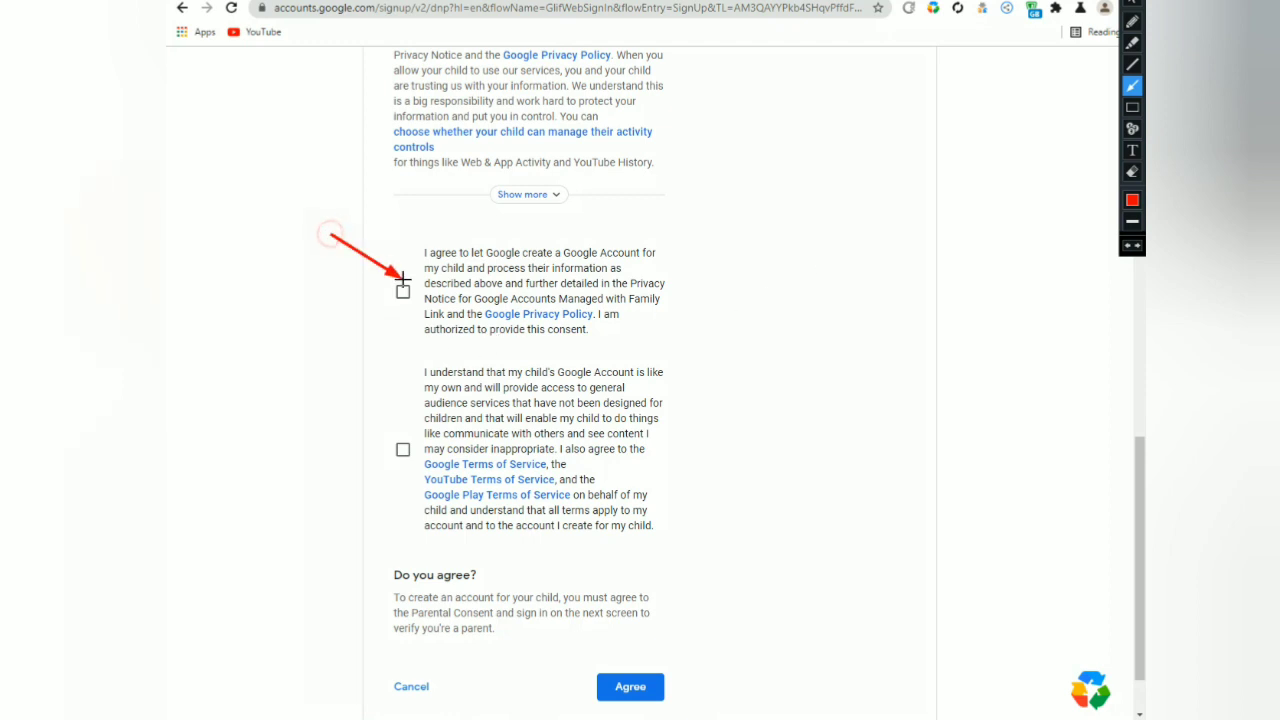
pyautogui.moveTo(320, 397); pyautogui.dragTo(400, 452)
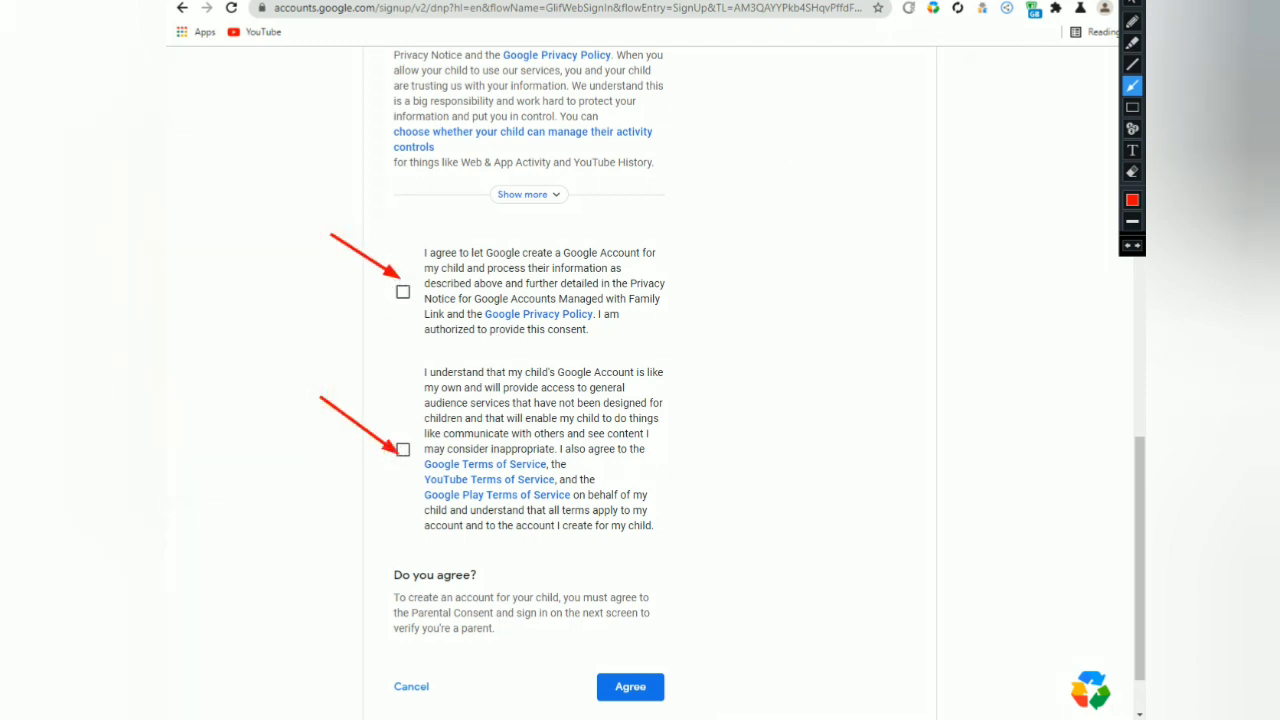
pyautogui.press('Escape')
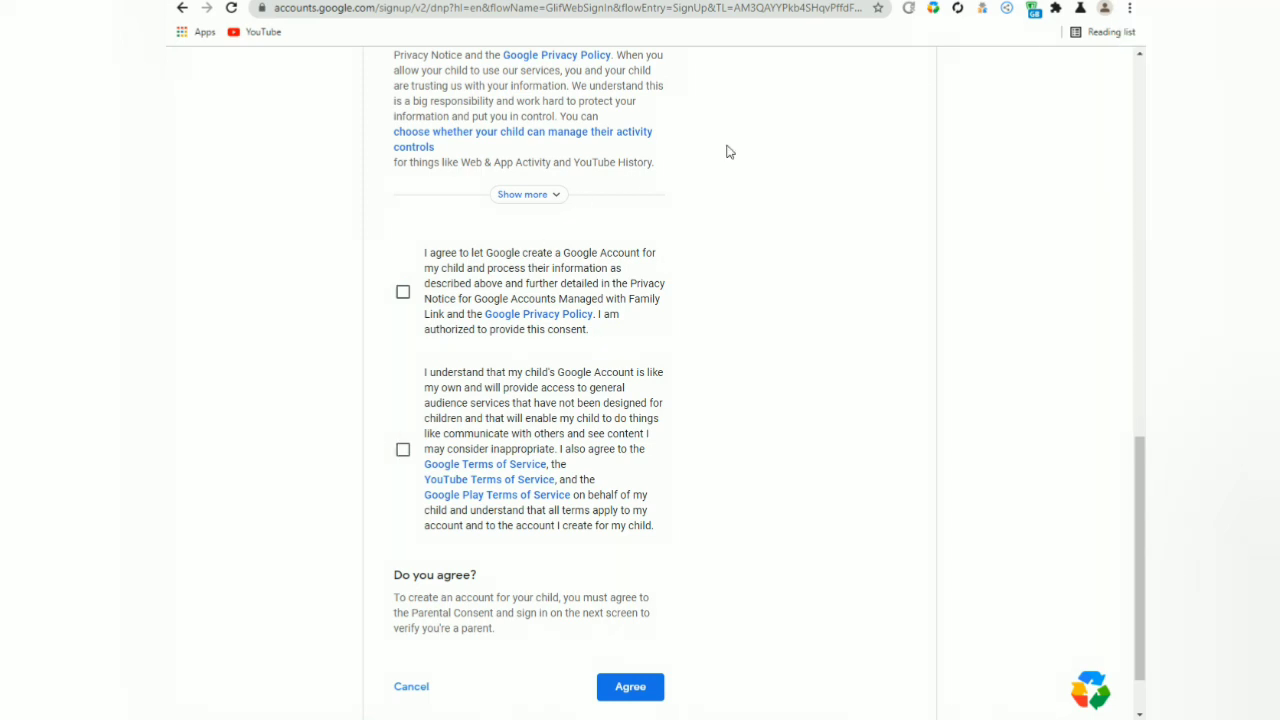
pyautogui.click(403, 292)
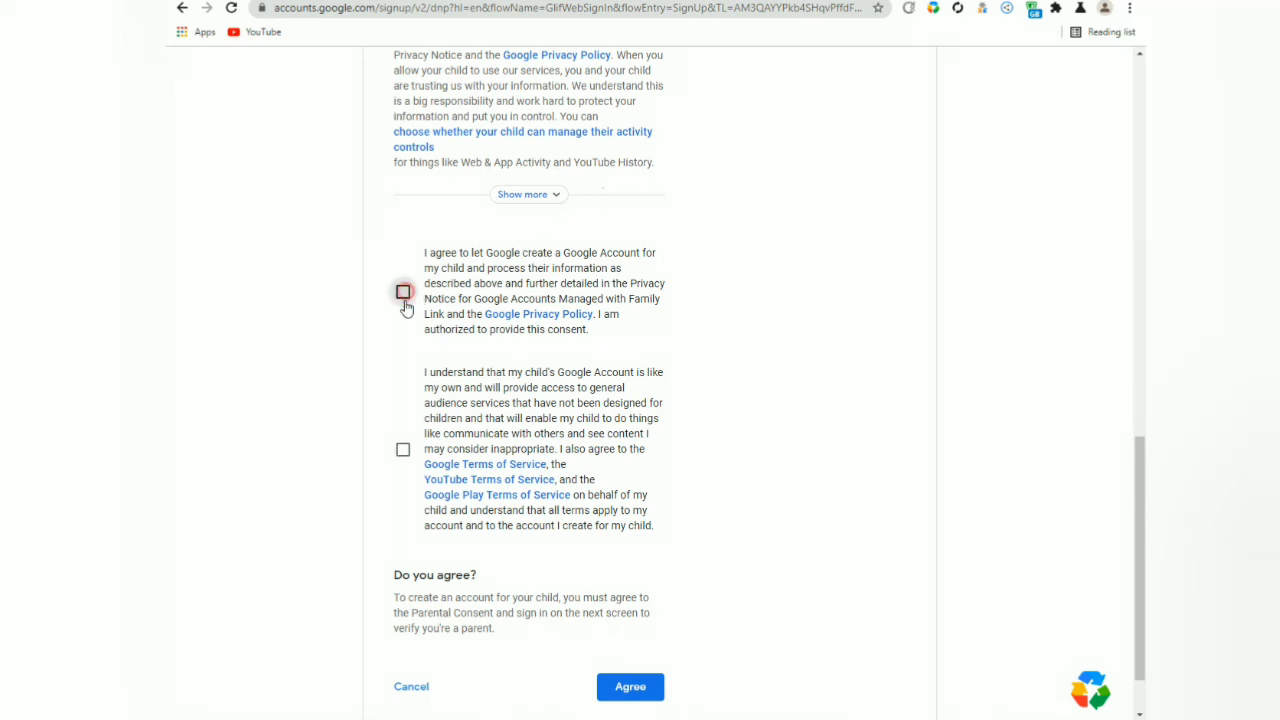
pyautogui.click(403, 450)
# Agree to the parental consent to reach the parent password page.
pyautogui.scroll(-1, 610, 515)
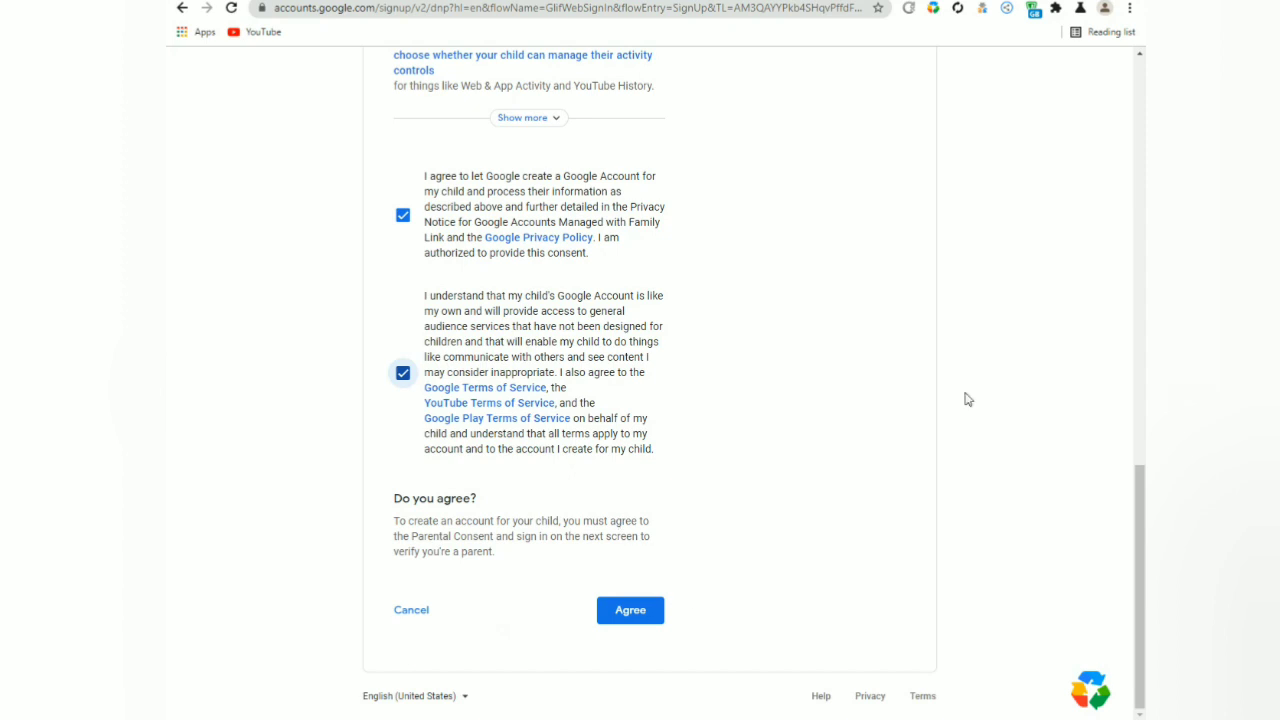
pyautogui.moveTo(1133, 160)
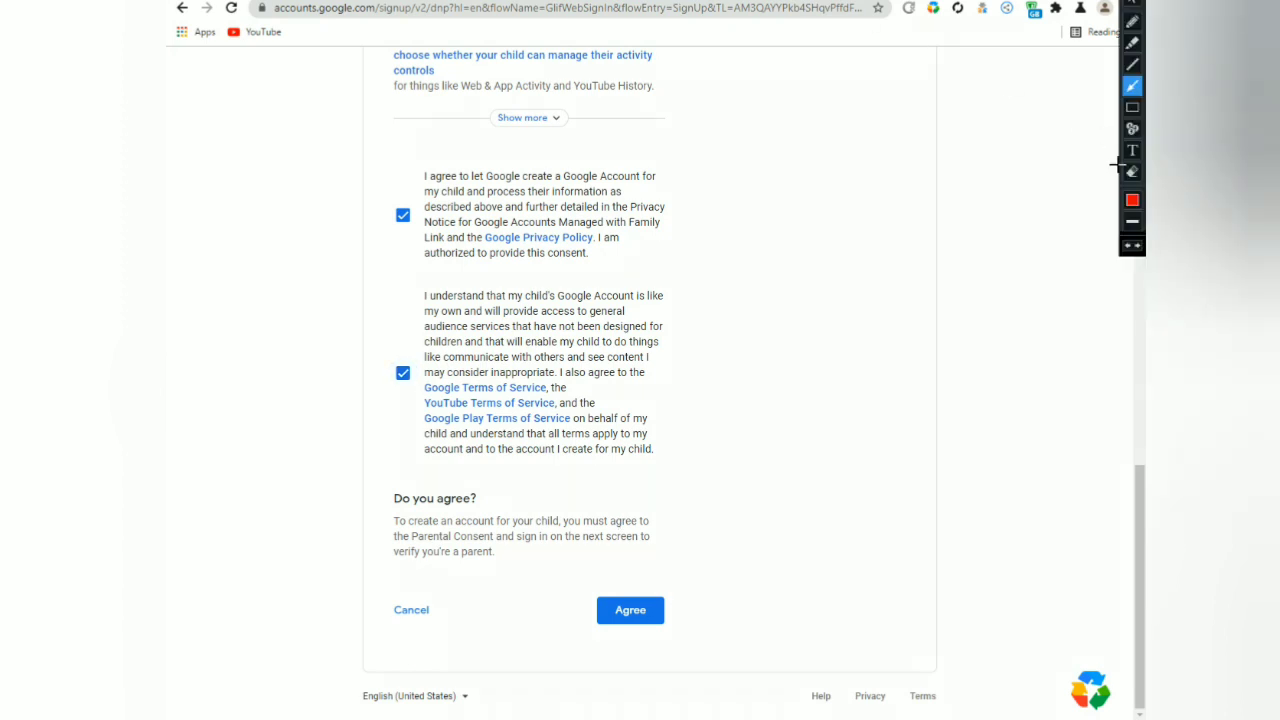
pyautogui.click(1134, 108)
pyautogui.moveTo(562, 571); pyautogui.dragTo(697, 648)
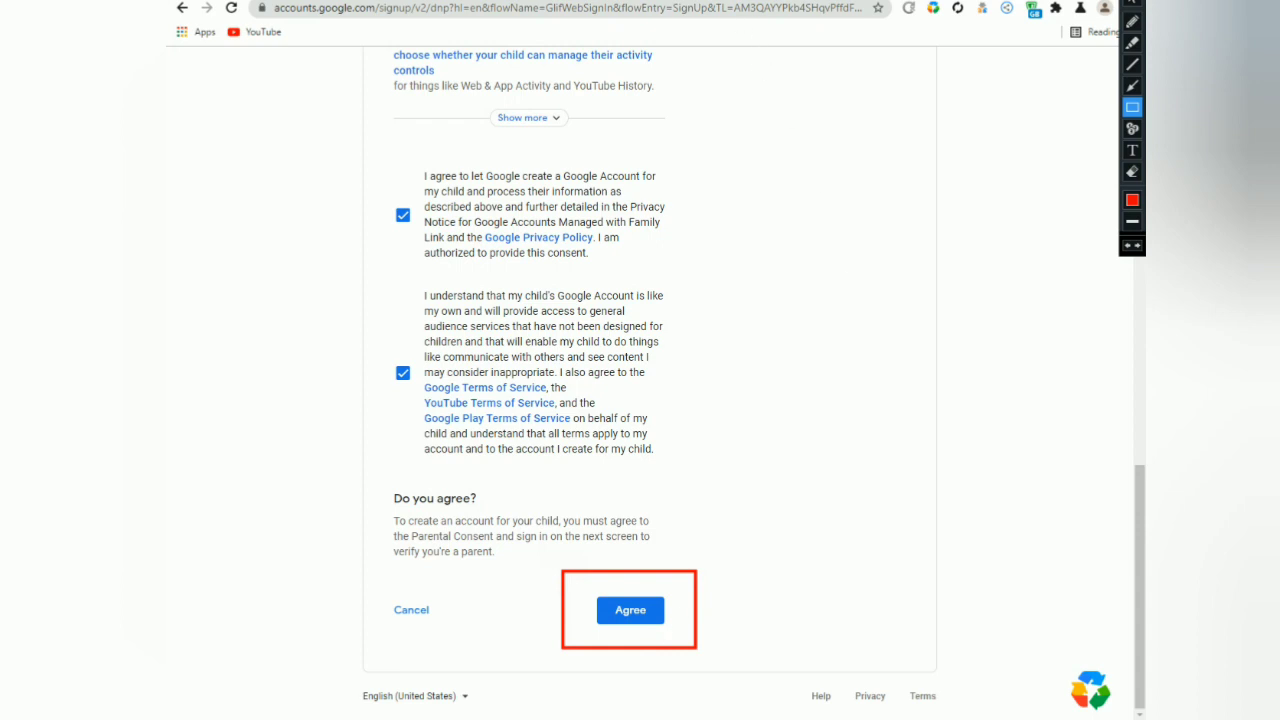
pyautogui.click(656, 611)
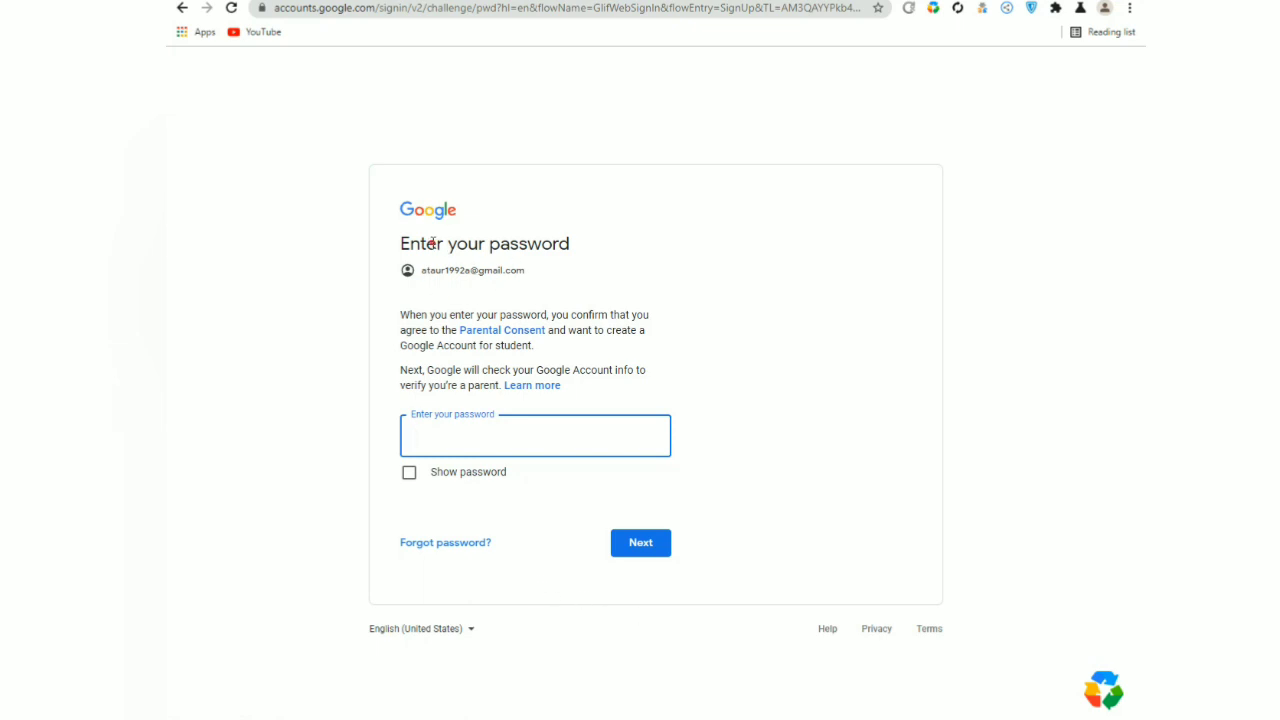
# Enter the parent's account password, check it with Show password, and submit it.
pyautogui.moveTo(432, 242); pyautogui.dragTo(555, 241)
pyautogui.click(597, 254)
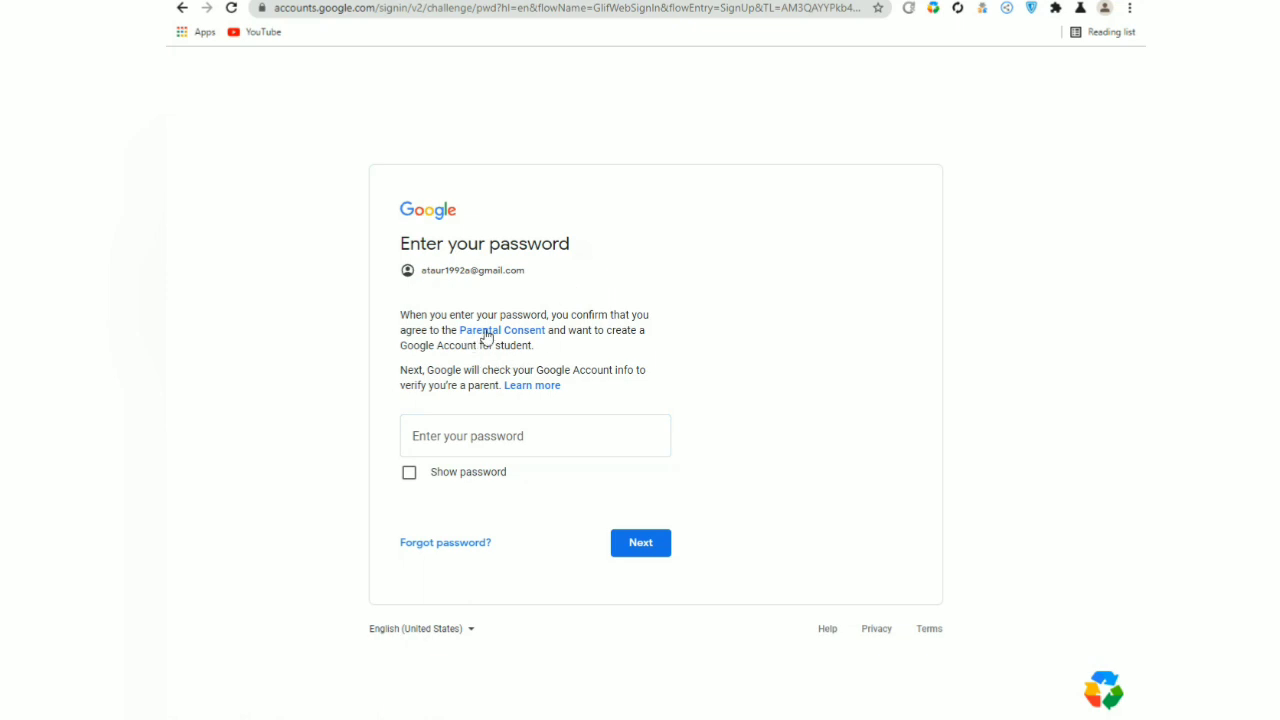
pyautogui.moveTo(430, 270); pyautogui.dragTo(529, 281)
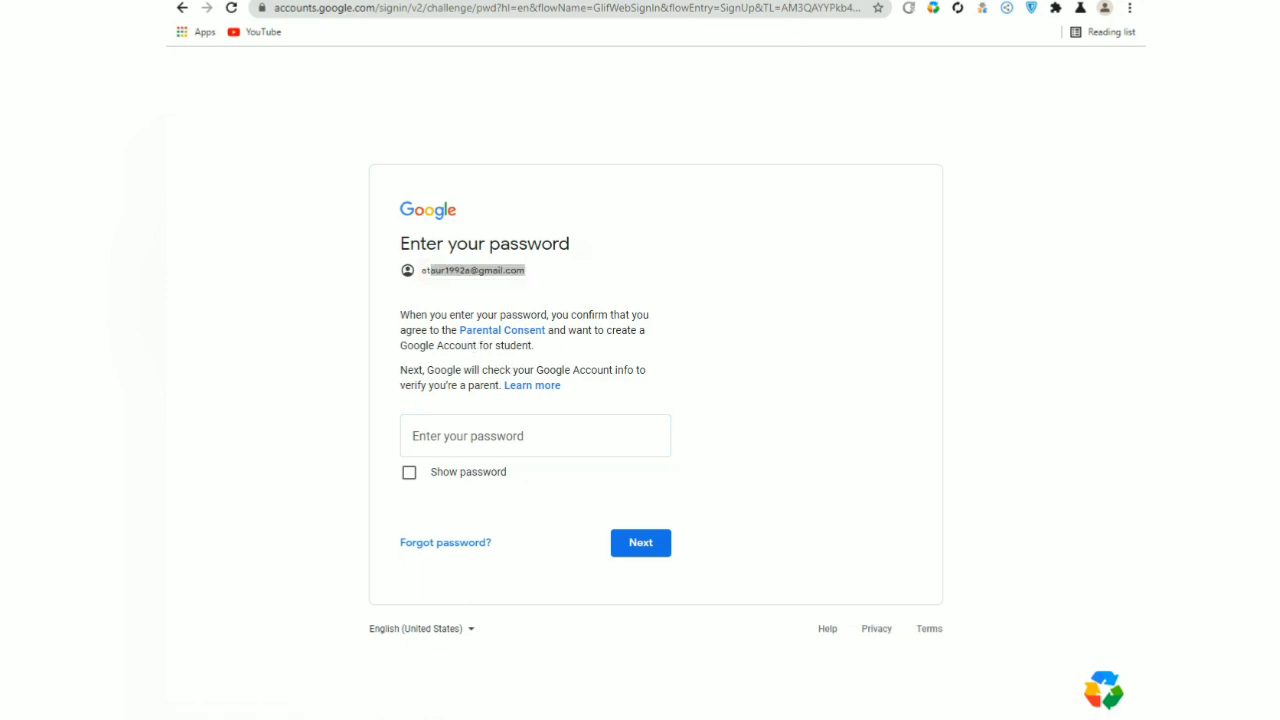
pyautogui.click(1134, 86)
pyautogui.moveTo(758, 349); pyautogui.dragTo(505, 448)
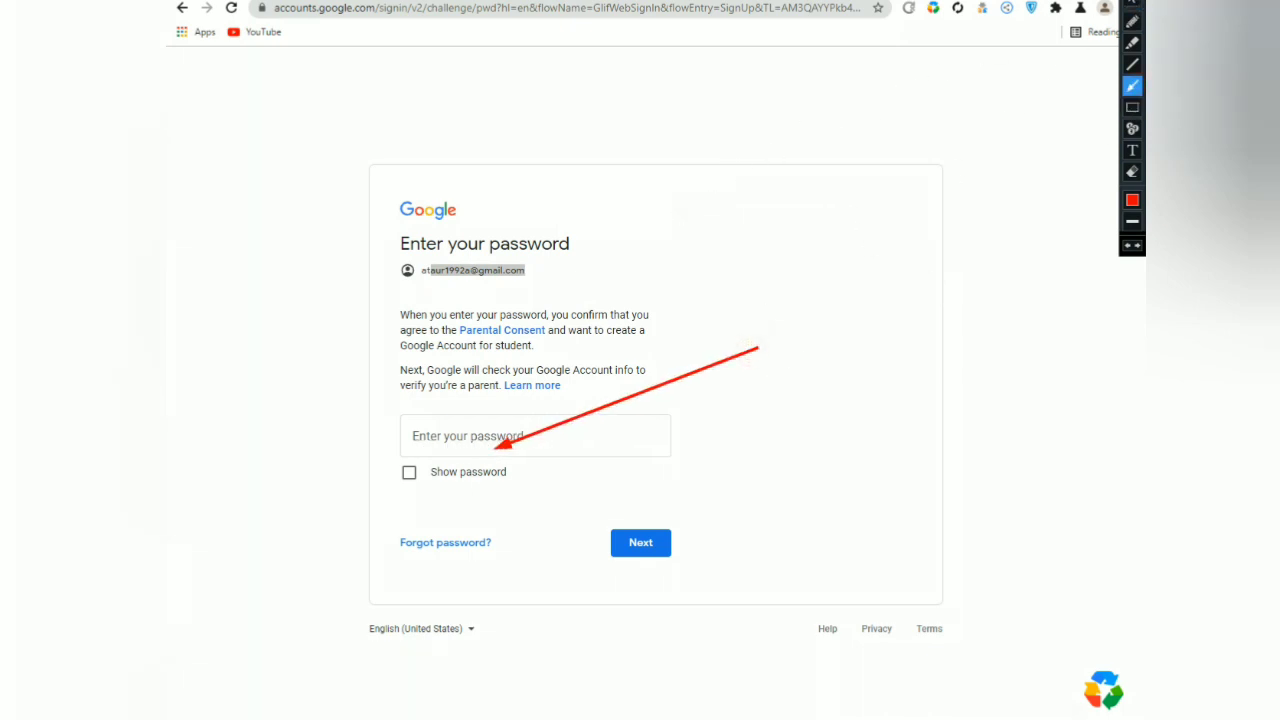
pyautogui.click(440, 446)
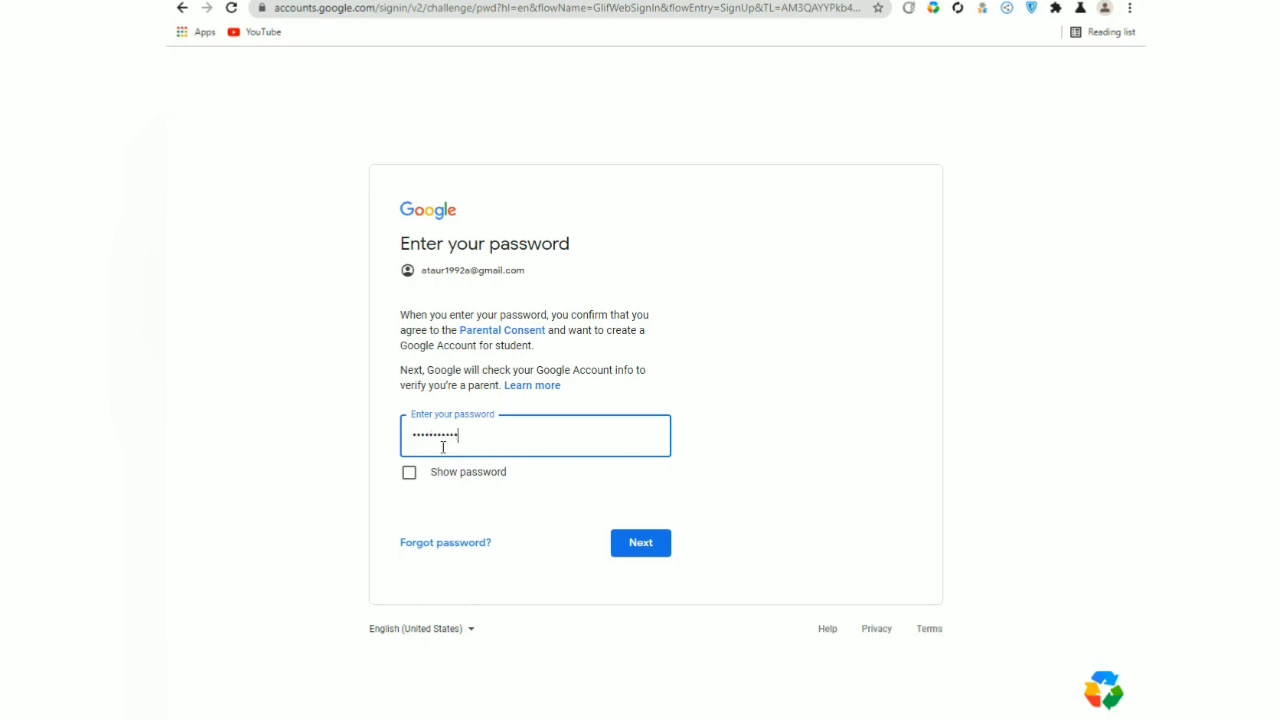
pyautogui.click(409, 473)
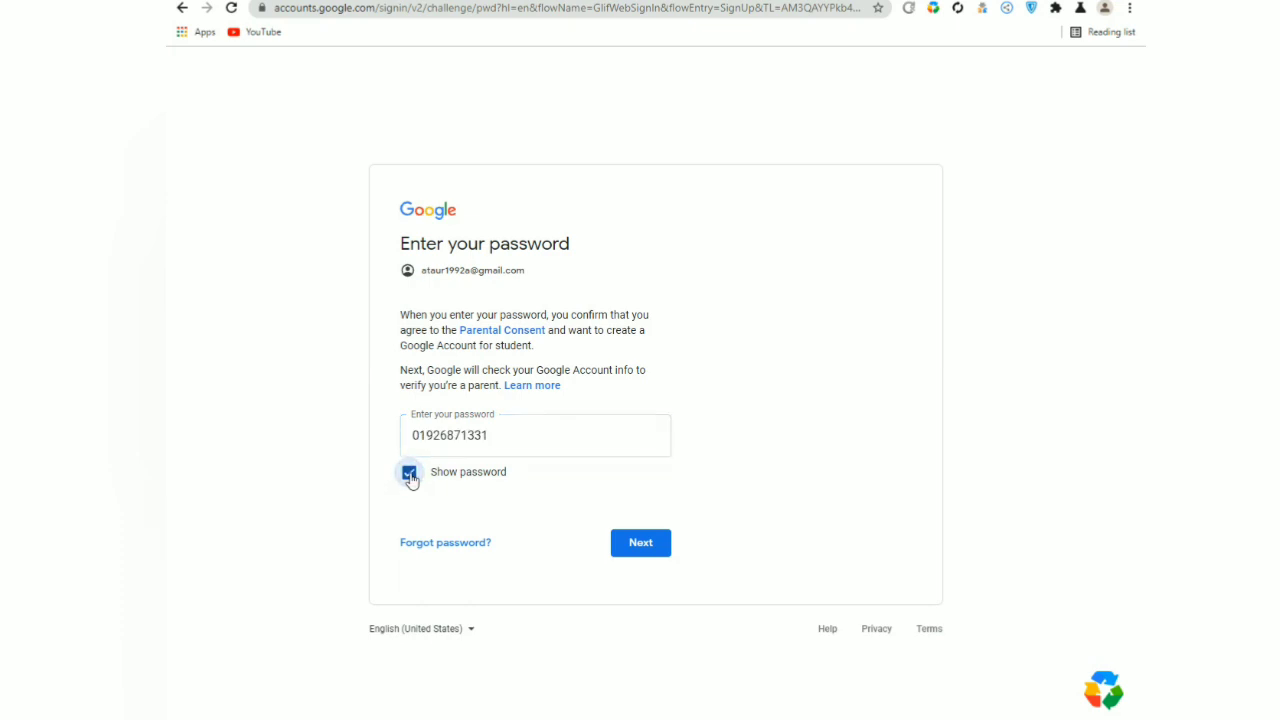
pyautogui.click(409, 474)
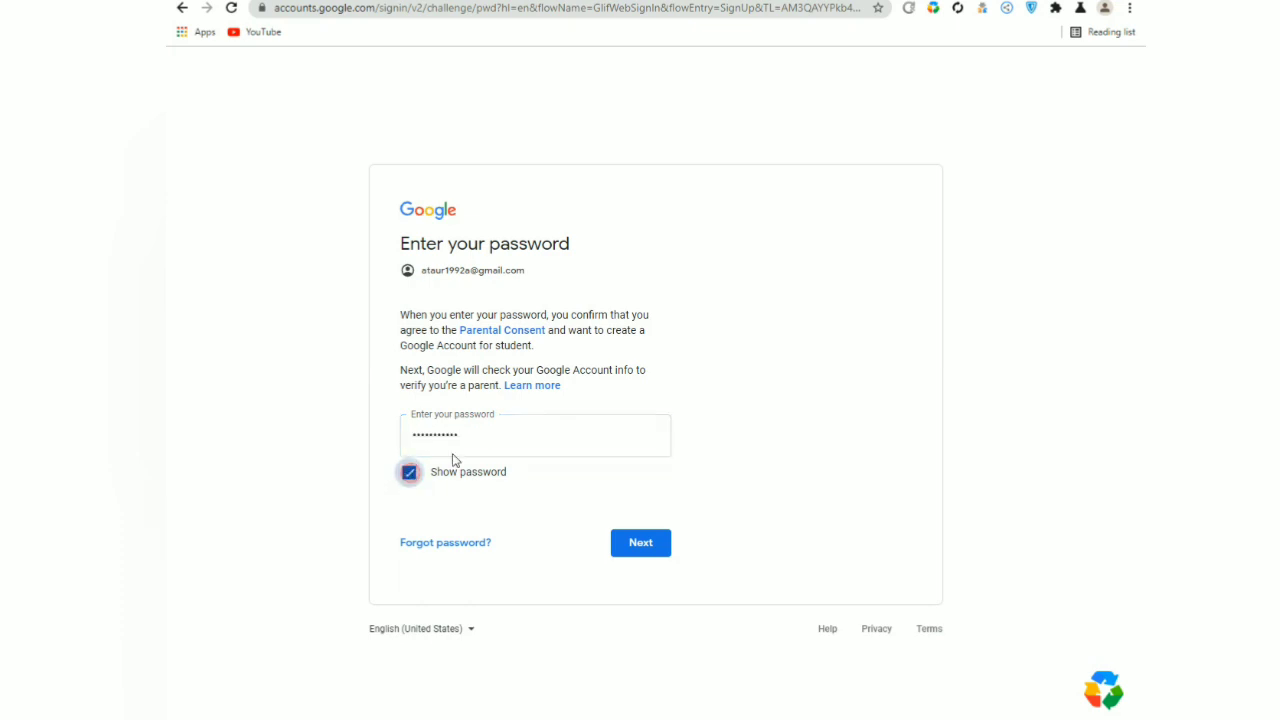
pyautogui.click(640, 545)
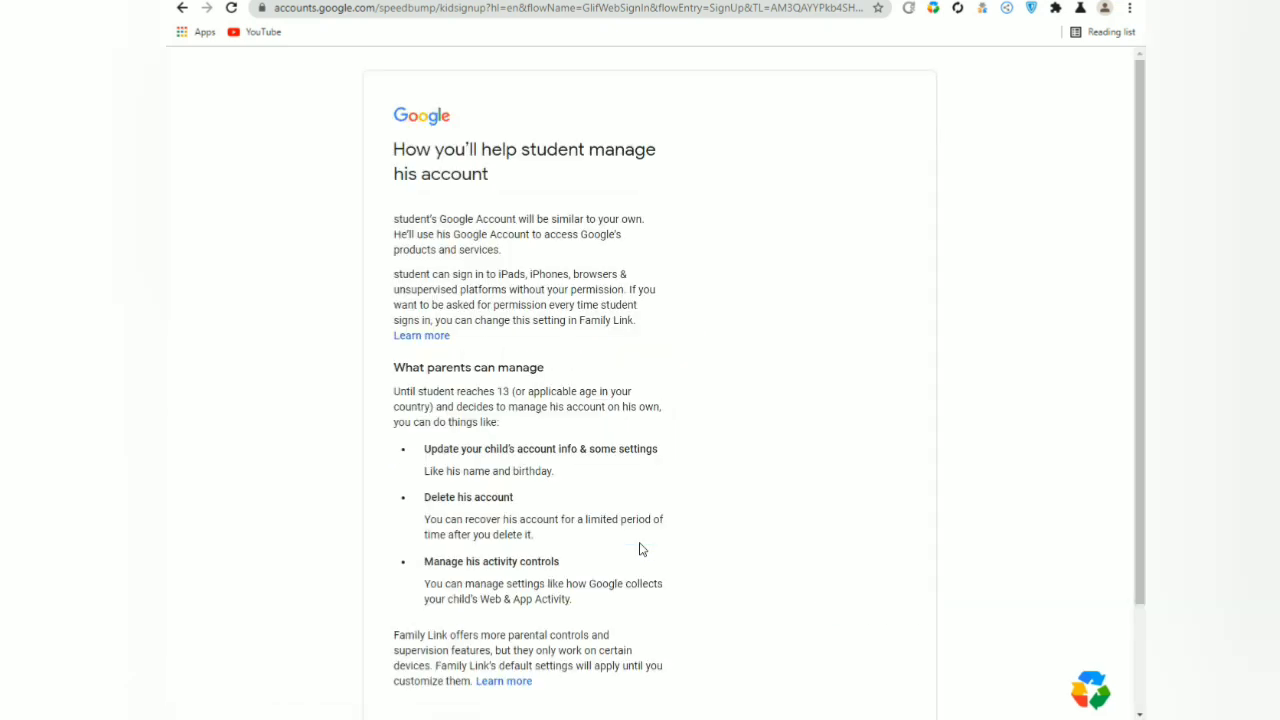
# Scroll through the parent management overview for the student and continue.
pyautogui.scroll(-2, 641, 548)
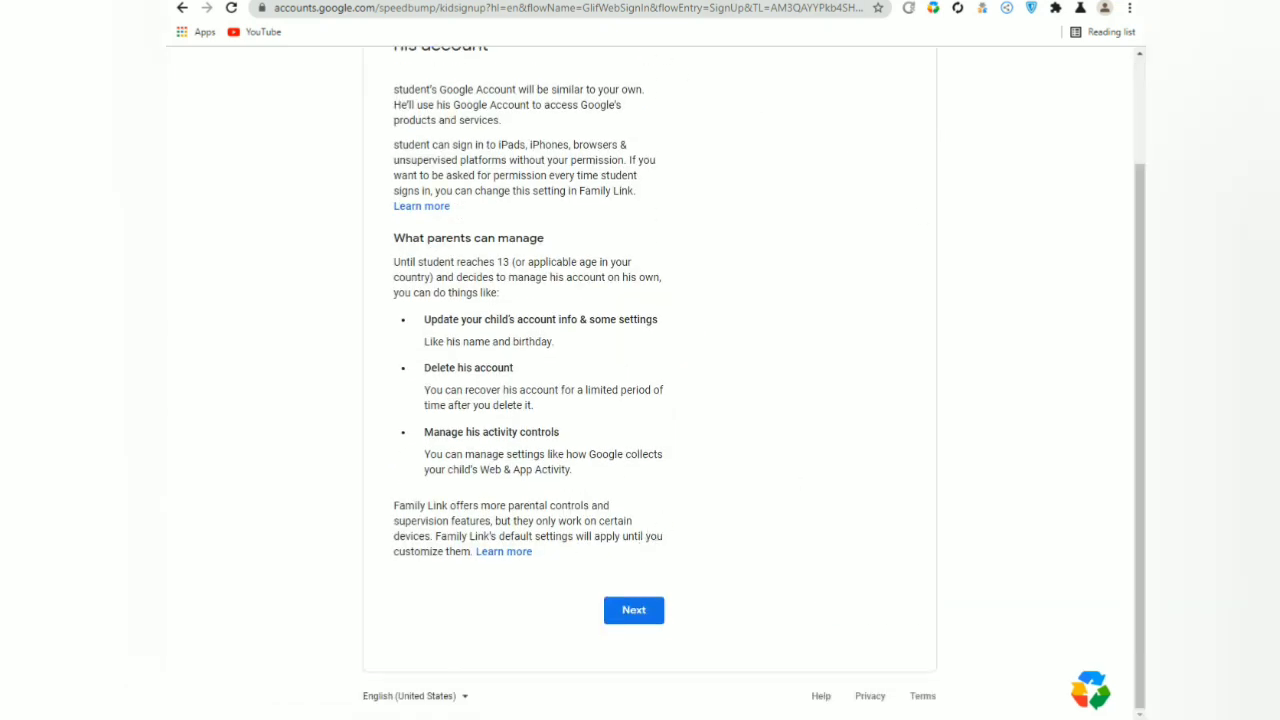
pyautogui.moveTo(727, 443); pyautogui.dragTo(634, 608)
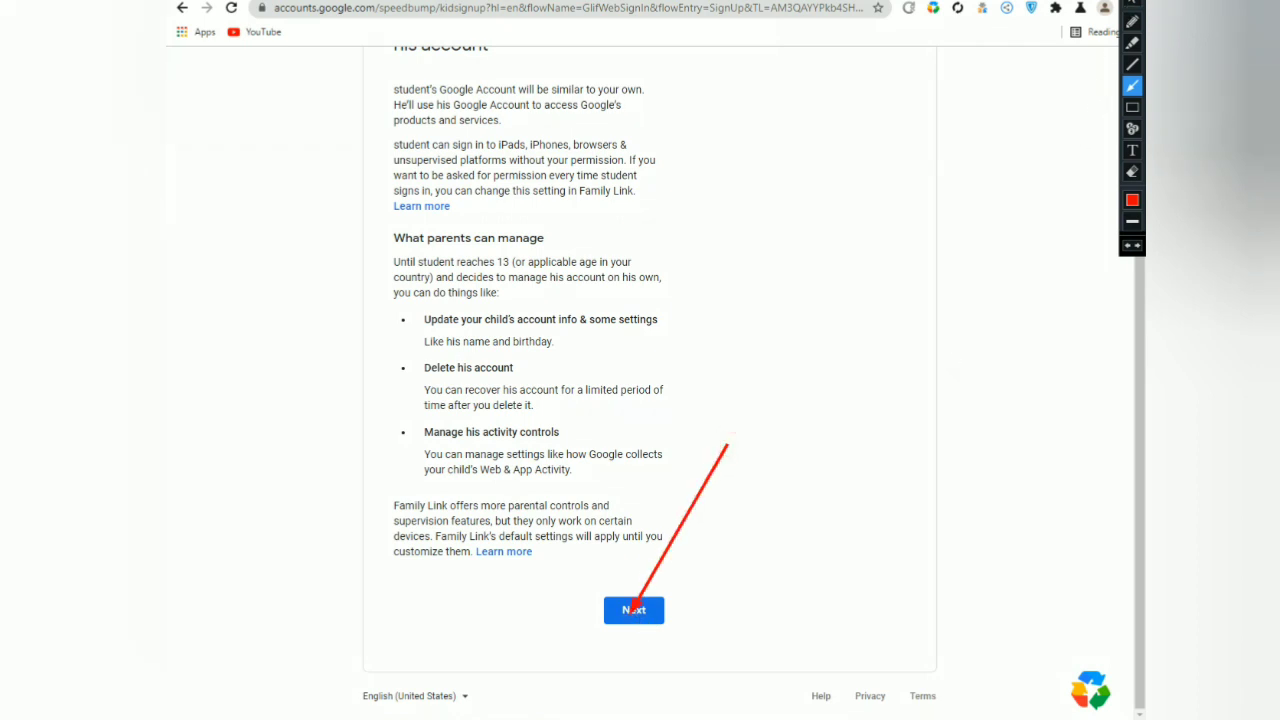
pyautogui.click(1132, 3)
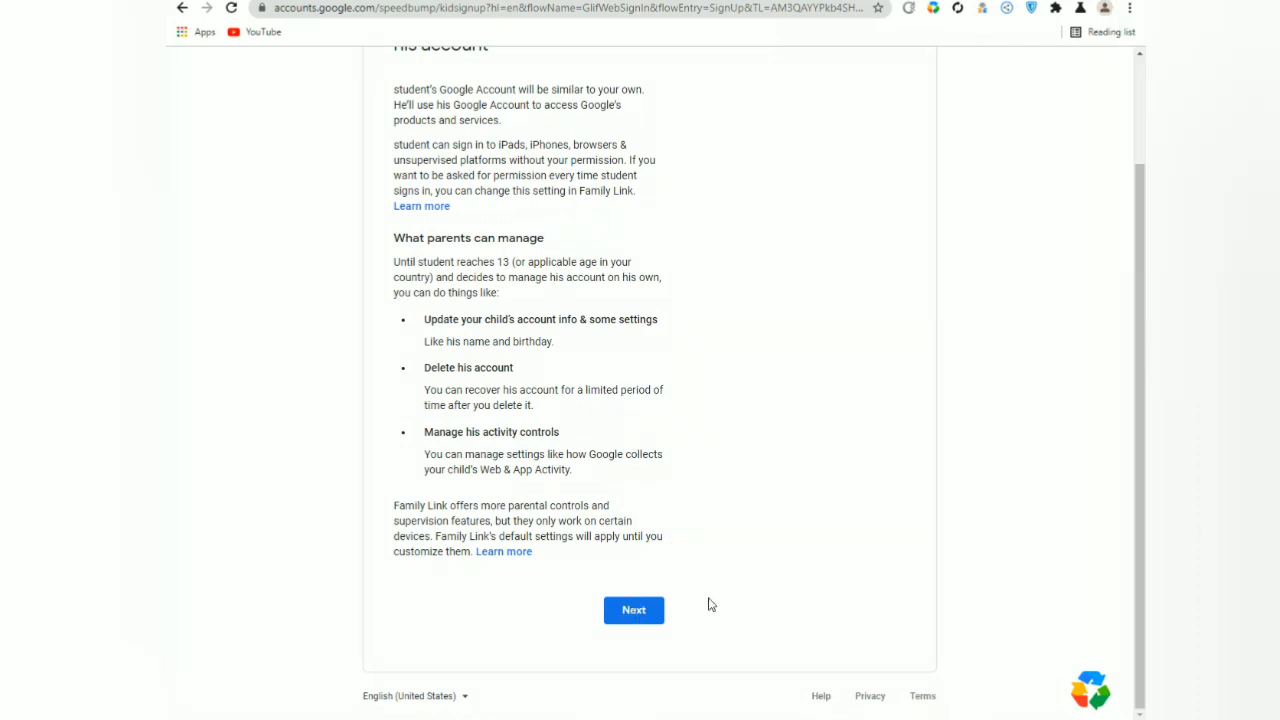
pyautogui.click(634, 612)
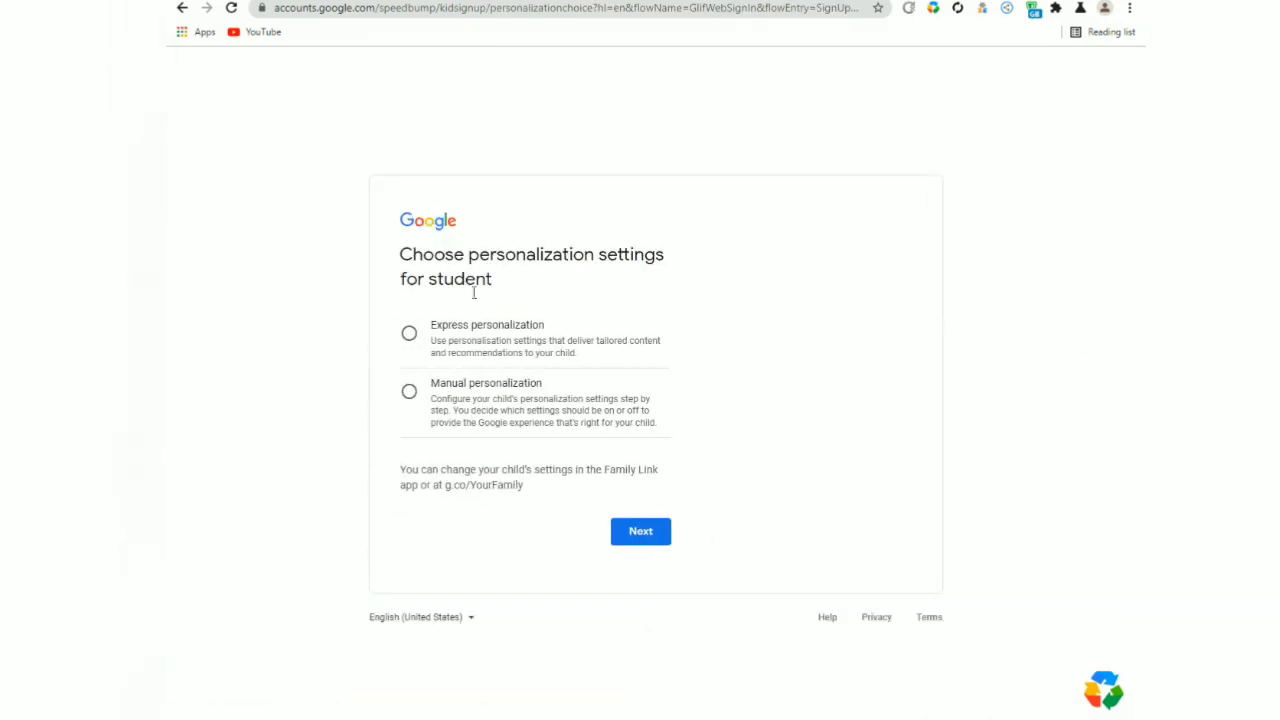
# Select Express personalization for the student and proceed to the settings summary.
pyautogui.click(641, 531)
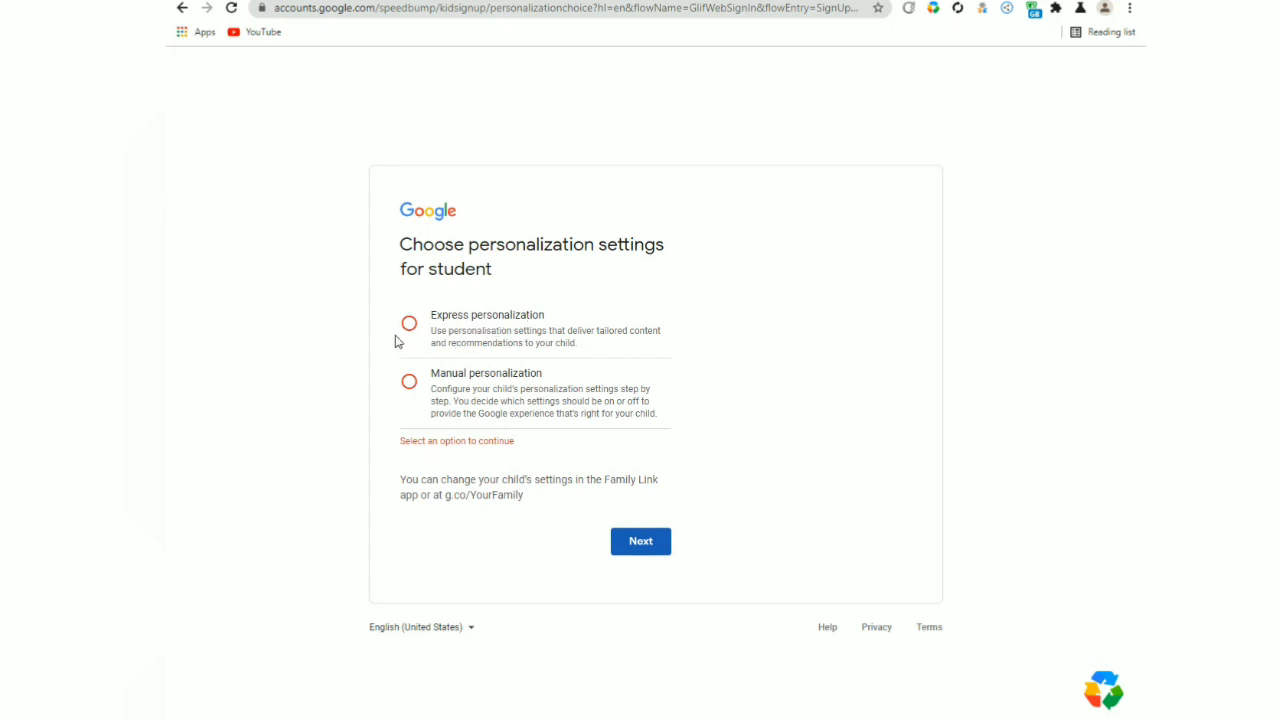
pyautogui.hotkey('ctrl', 'shift', '1')
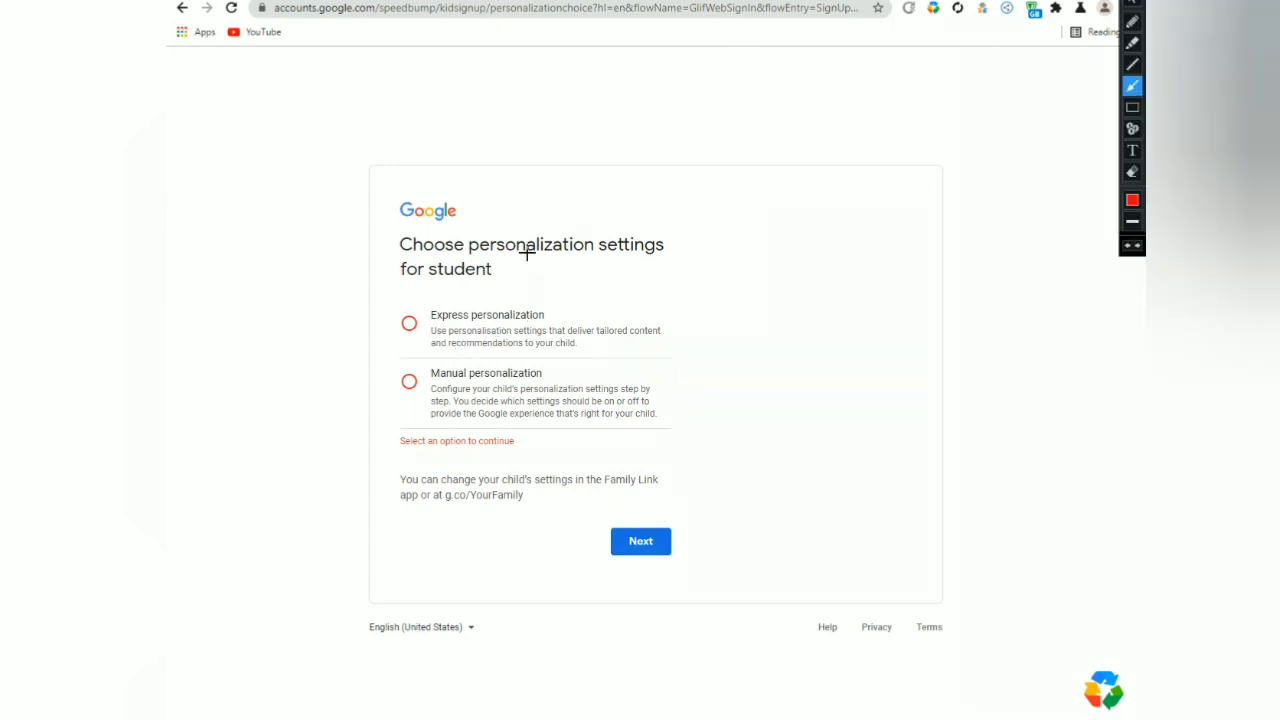
pyautogui.moveTo(520, 213); pyautogui.dragTo(418, 312)
pyautogui.hotkey('ctrl', 'shift', '1')
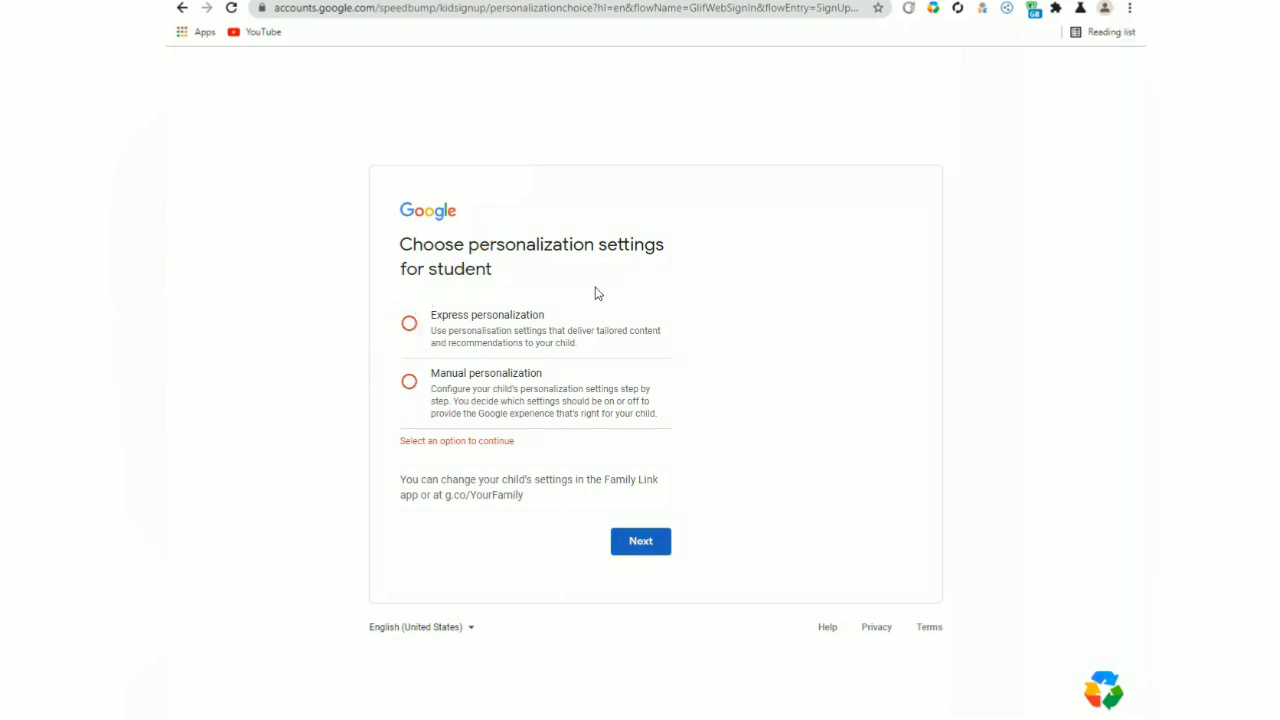
pyautogui.click(409, 323)
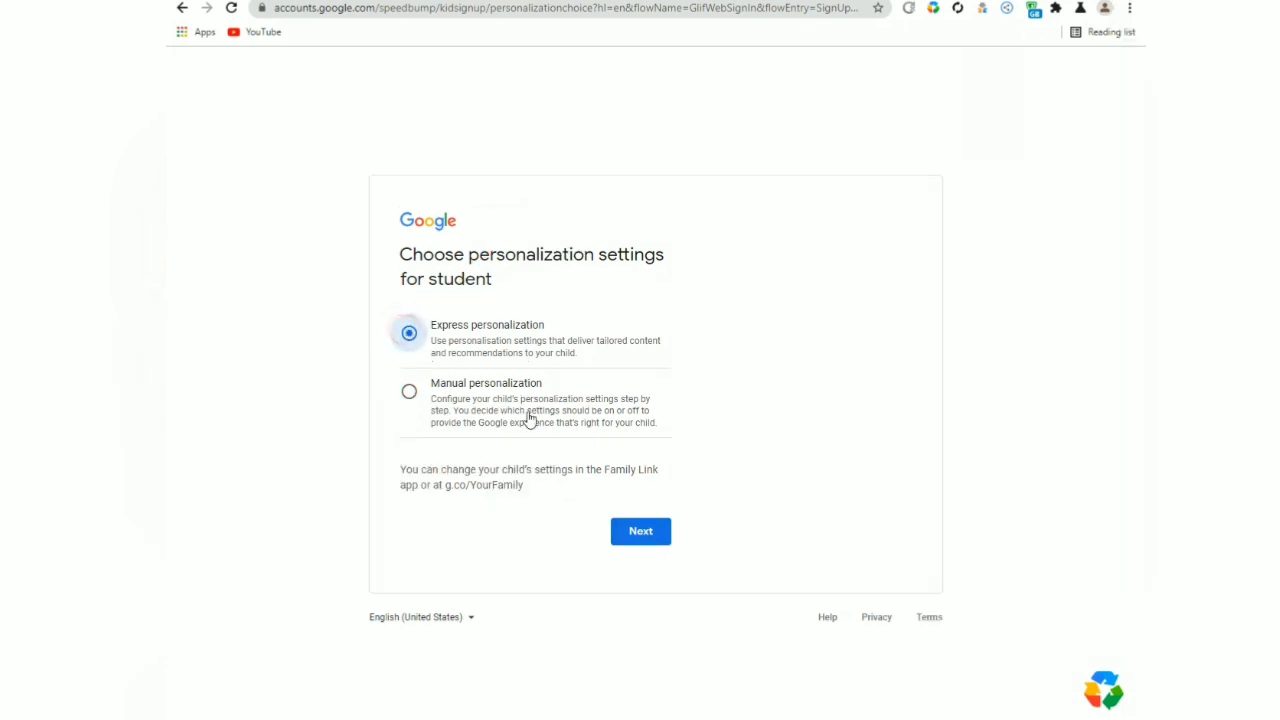
pyautogui.click(638, 532)
pyautogui.scroll(-7, 640, 397)
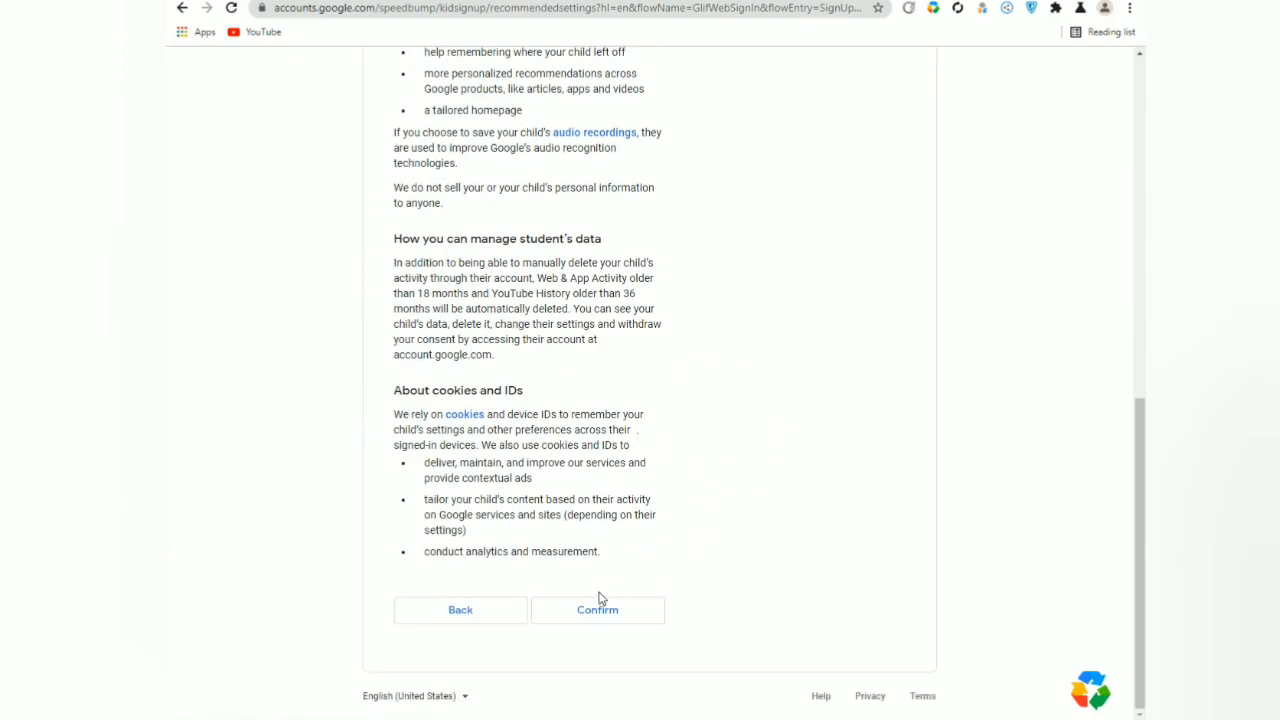
# Confirm the recommended settings, including Web & App Activity and YouTube History.
pyautogui.click(606, 612)
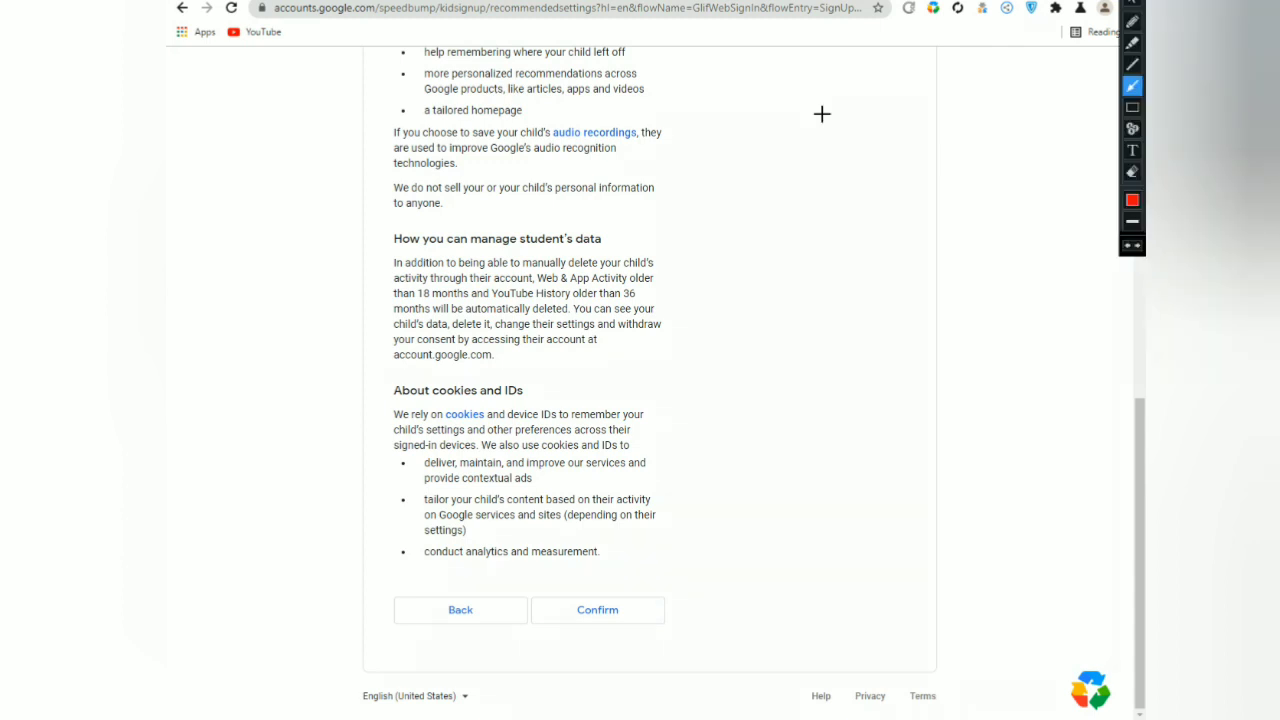
pyautogui.moveTo(781, 376)
pyautogui.mouseDown()
pyautogui.moveTo(583, 626)
pyautogui.moveTo(615, 622)
pyautogui.mouseUp()
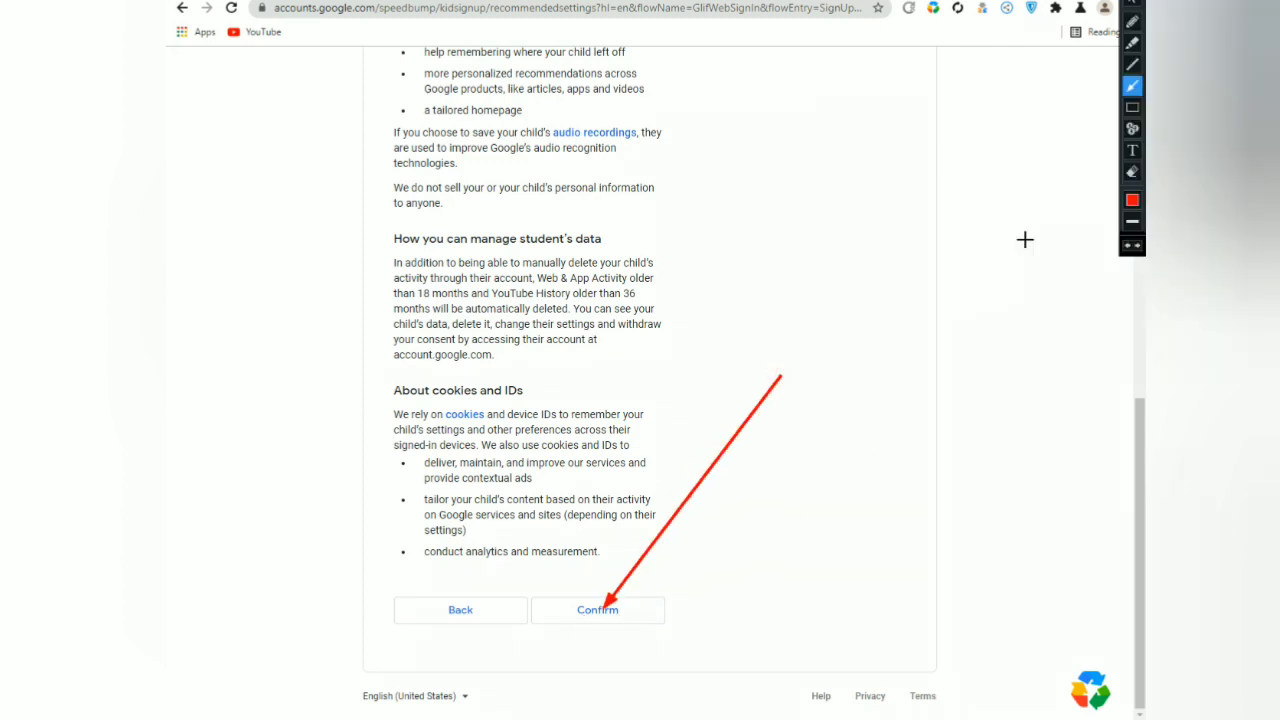
pyautogui.press('Escape')
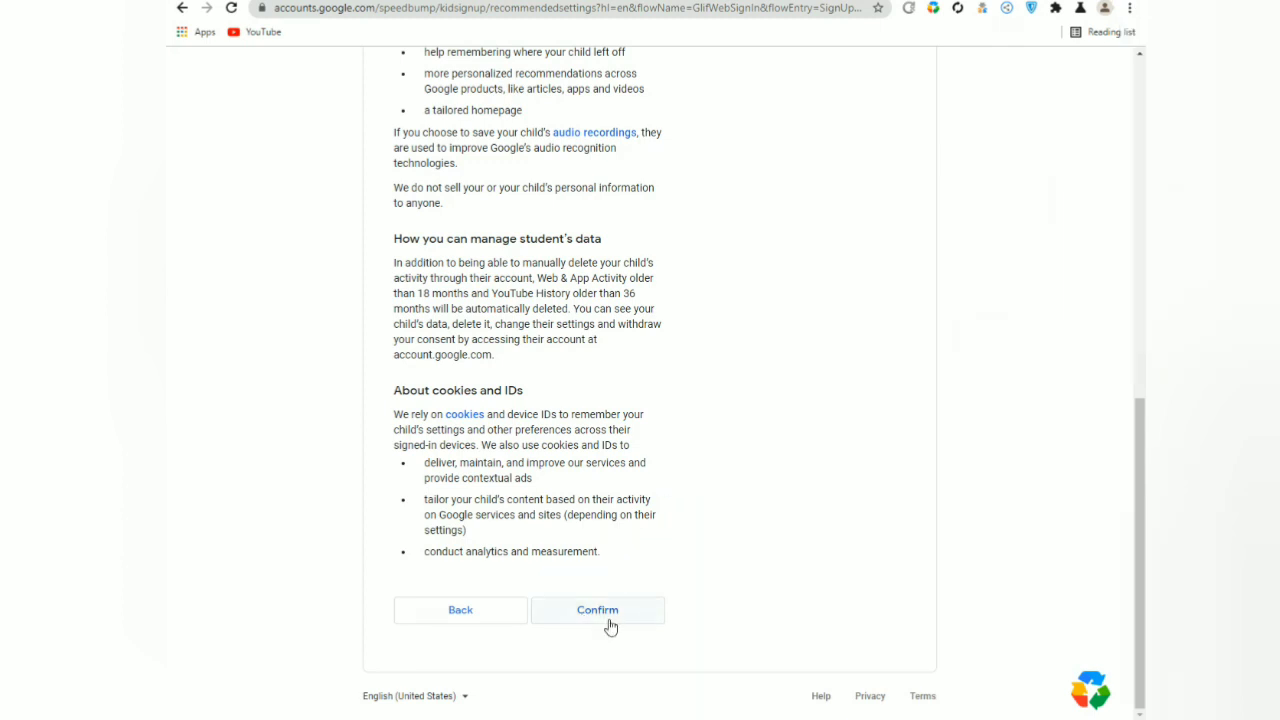
pyautogui.click(609, 621)
# Agree to Google's privacy notice at the bottom of the page to create the student's account.
pyautogui.scroll(-4, 609, 628)
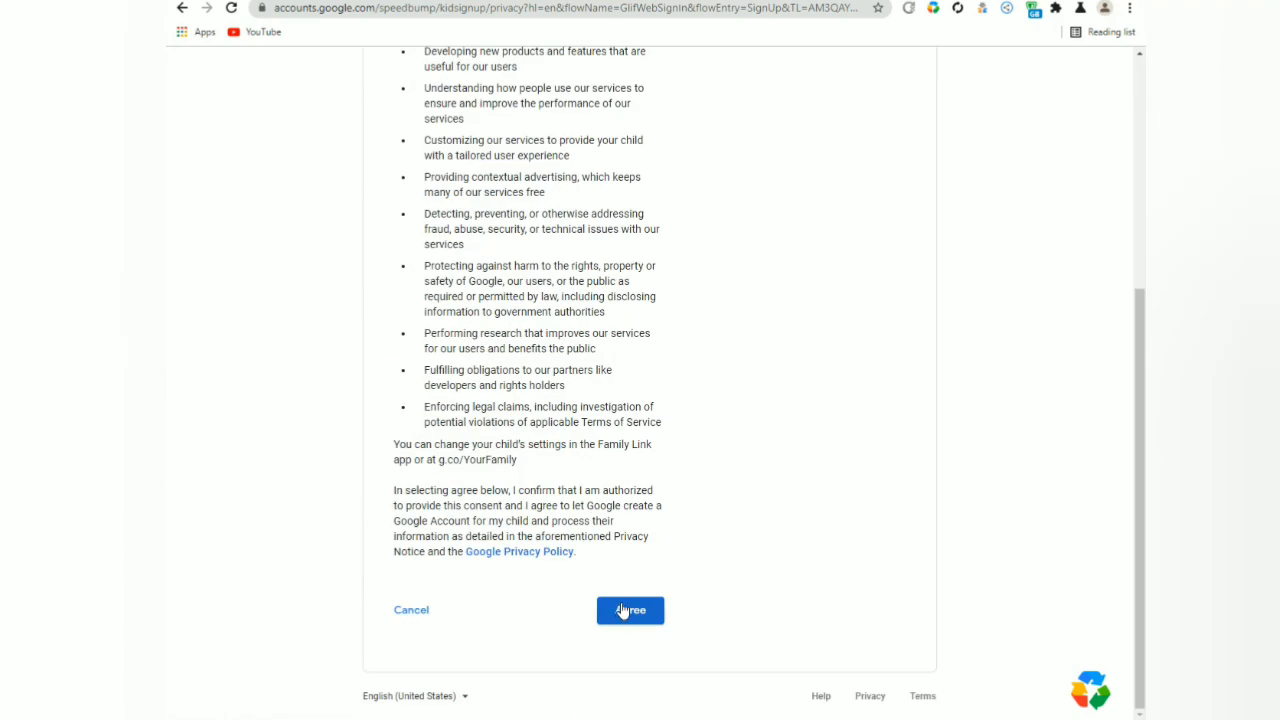
pyautogui.hotkey('ctrl', 'shift', 'a')
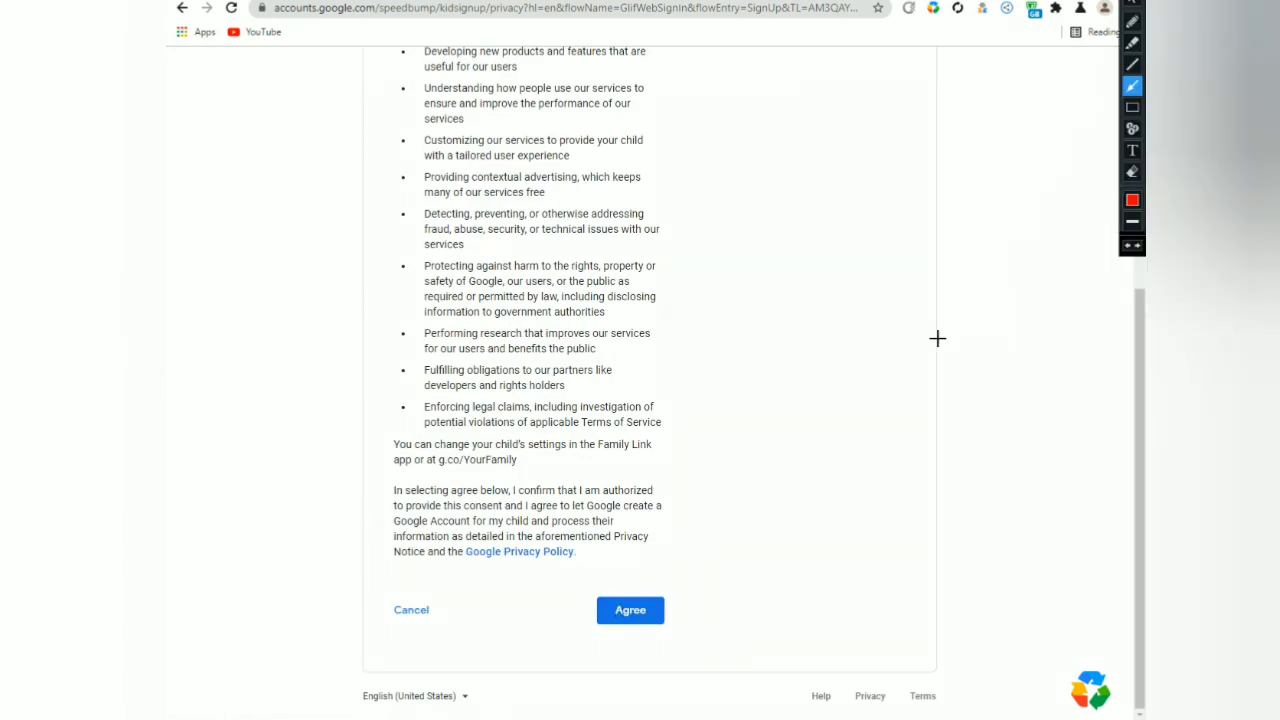
pyautogui.moveTo(848, 455); pyautogui.dragTo(655, 597)
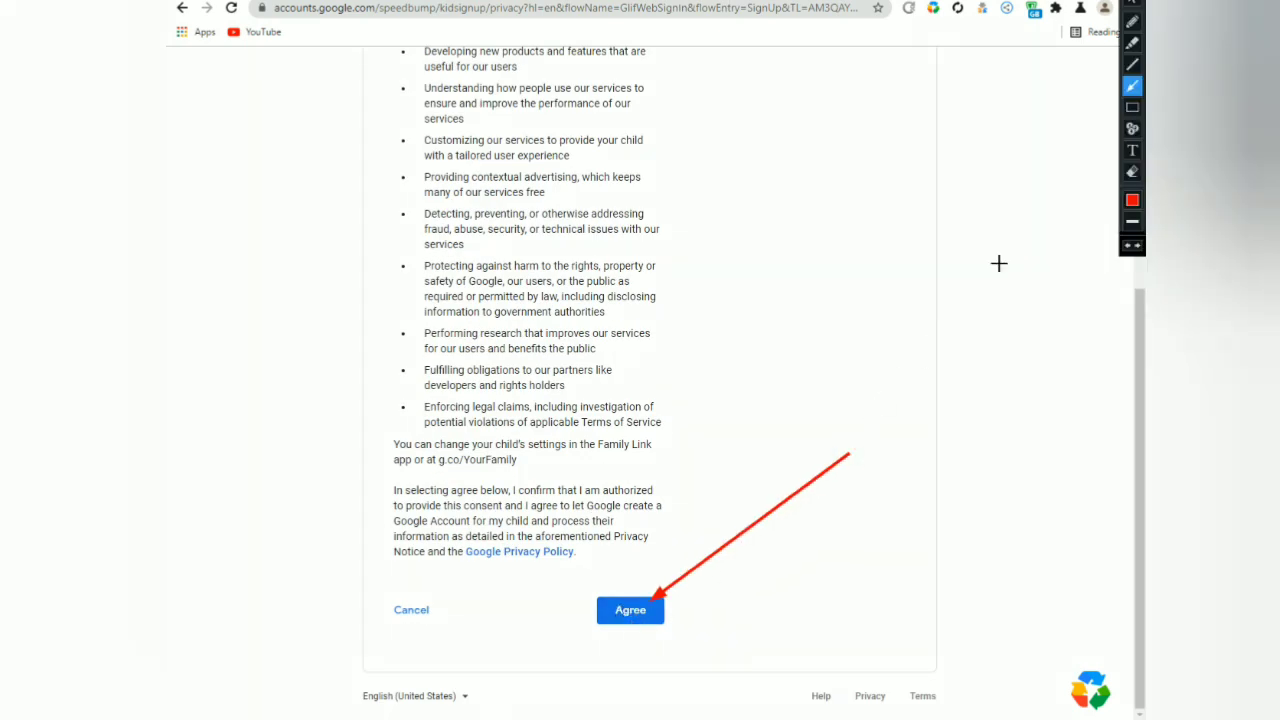
pyautogui.click(1132, 3)
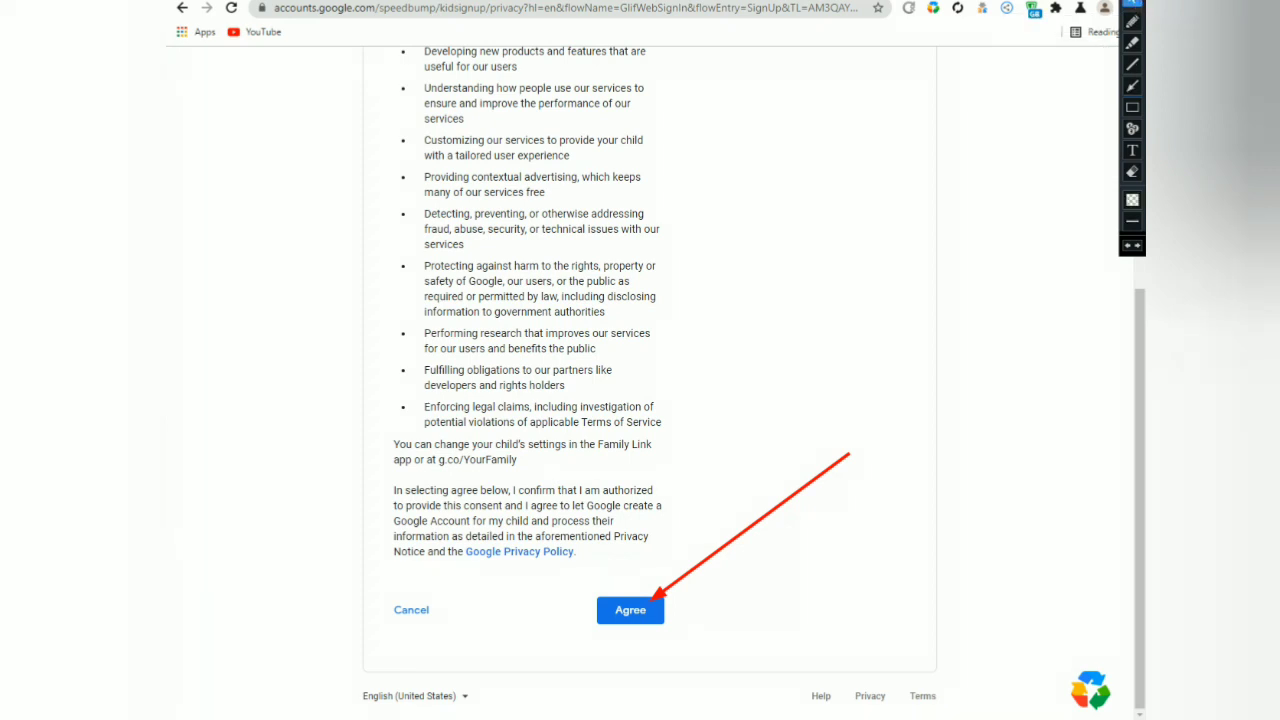
pyautogui.click(629, 613)
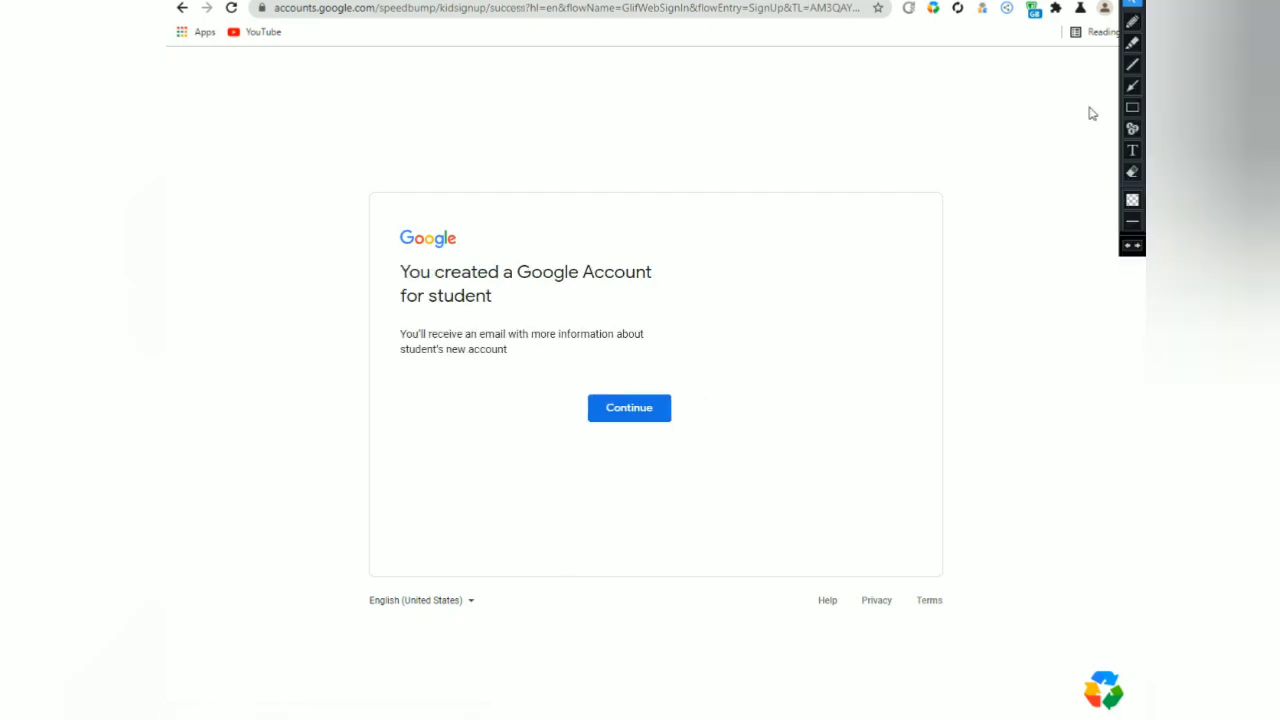
# Continue from the 'You created a Google Account for student' confirmation to the student's Welcome home page.
pyautogui.click(873, 232)
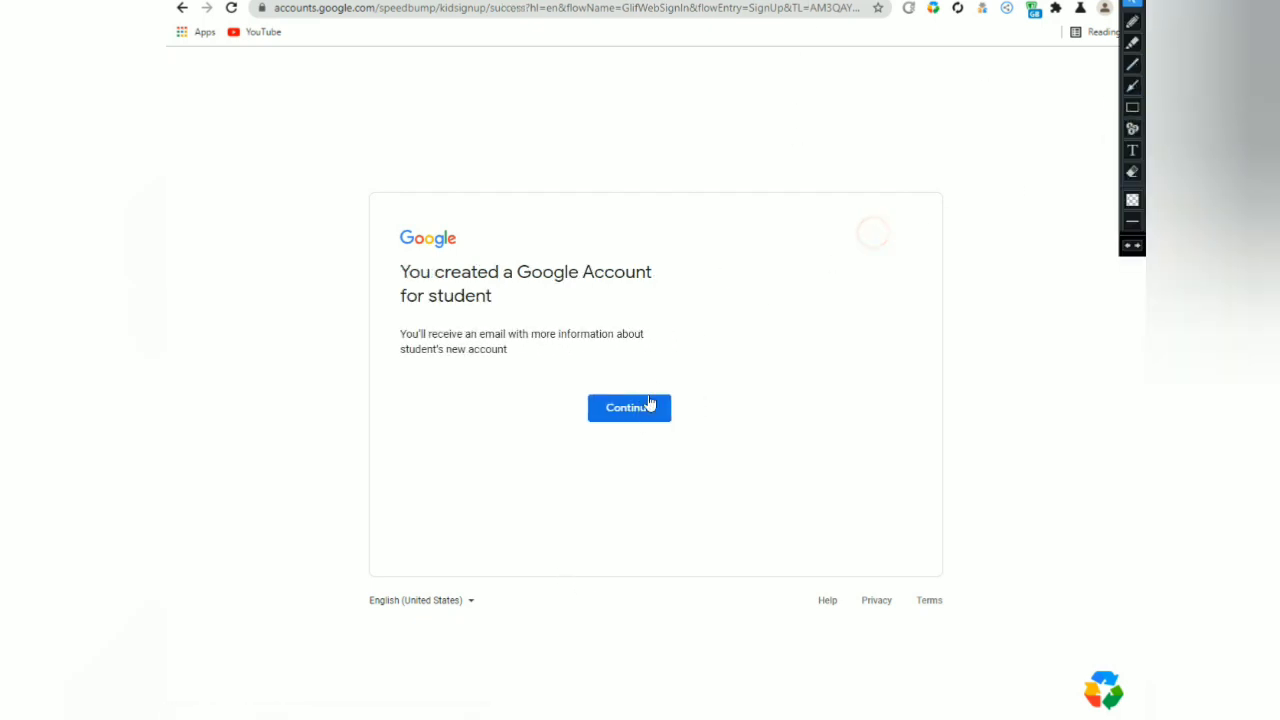
pyautogui.click(1132, 86)
pyautogui.moveTo(788, 260); pyautogui.dragTo(665, 389)
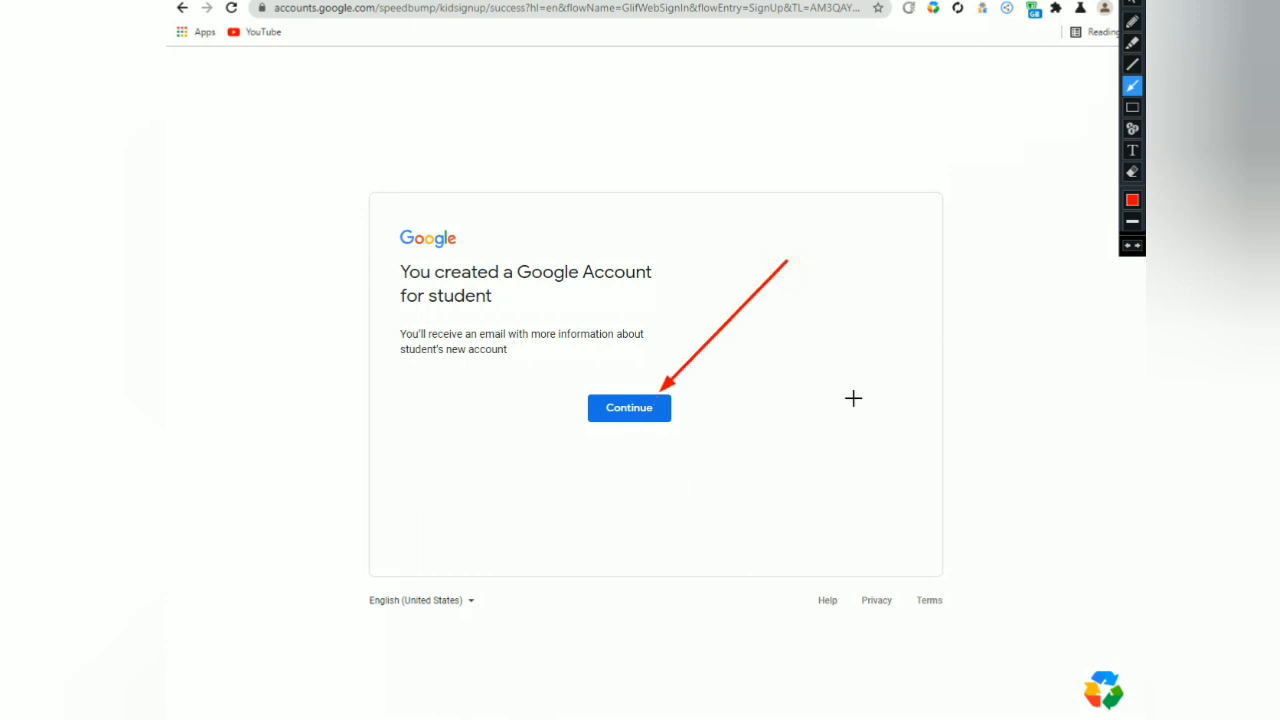
pyautogui.press('Escape')
pyautogui.click(634, 419)
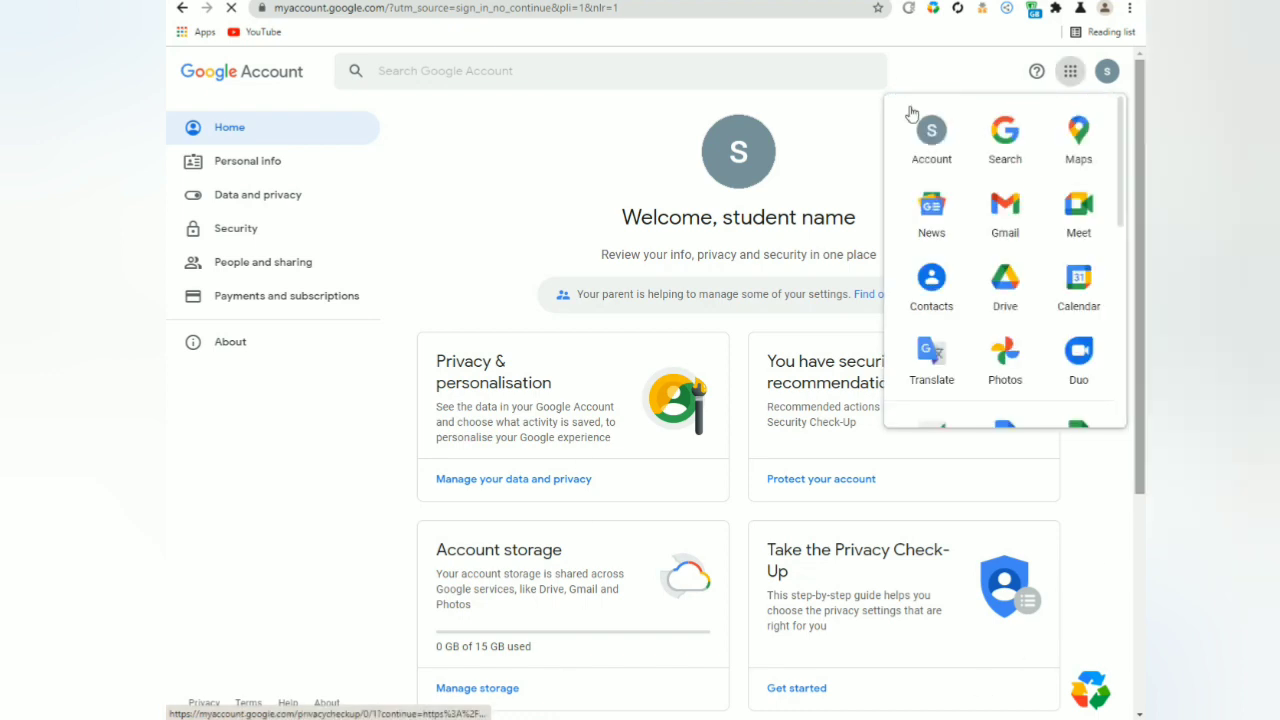
# Show the signed-in account's details from the avatar and try selecting its name and email text.
pyautogui.click(1133, 45)
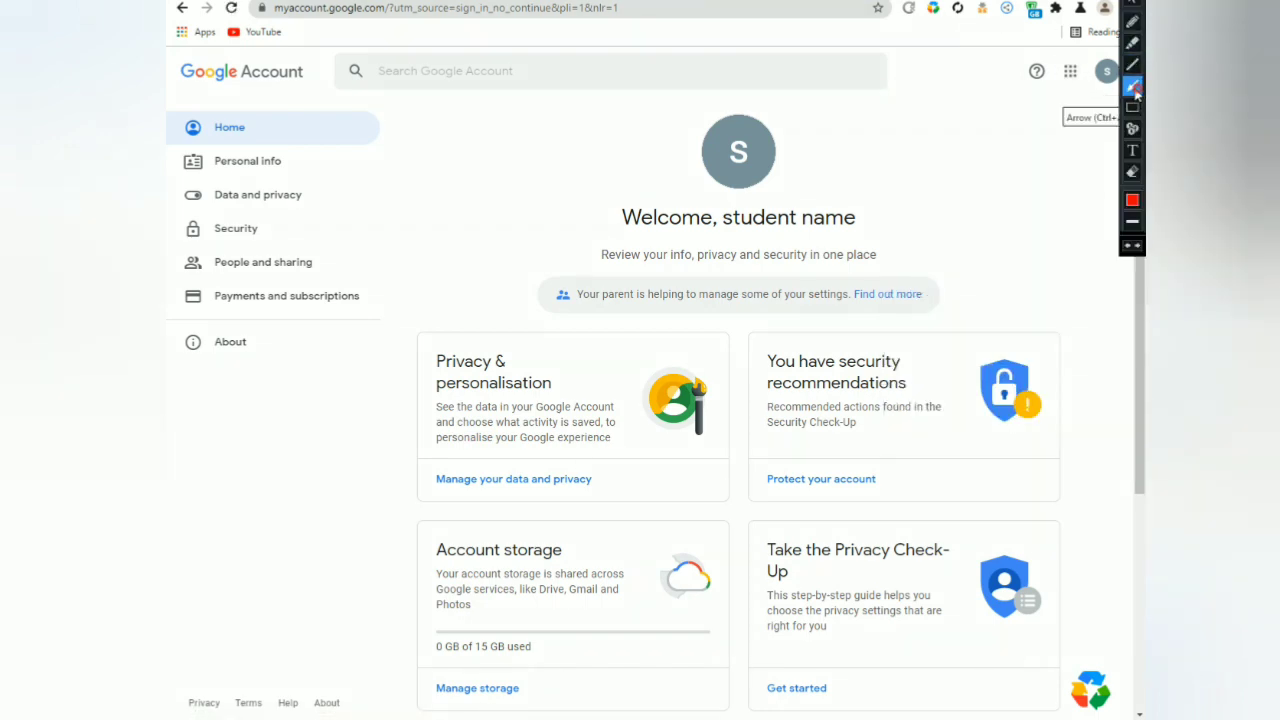
pyautogui.moveTo(975, 218); pyautogui.dragTo(1090, 88)
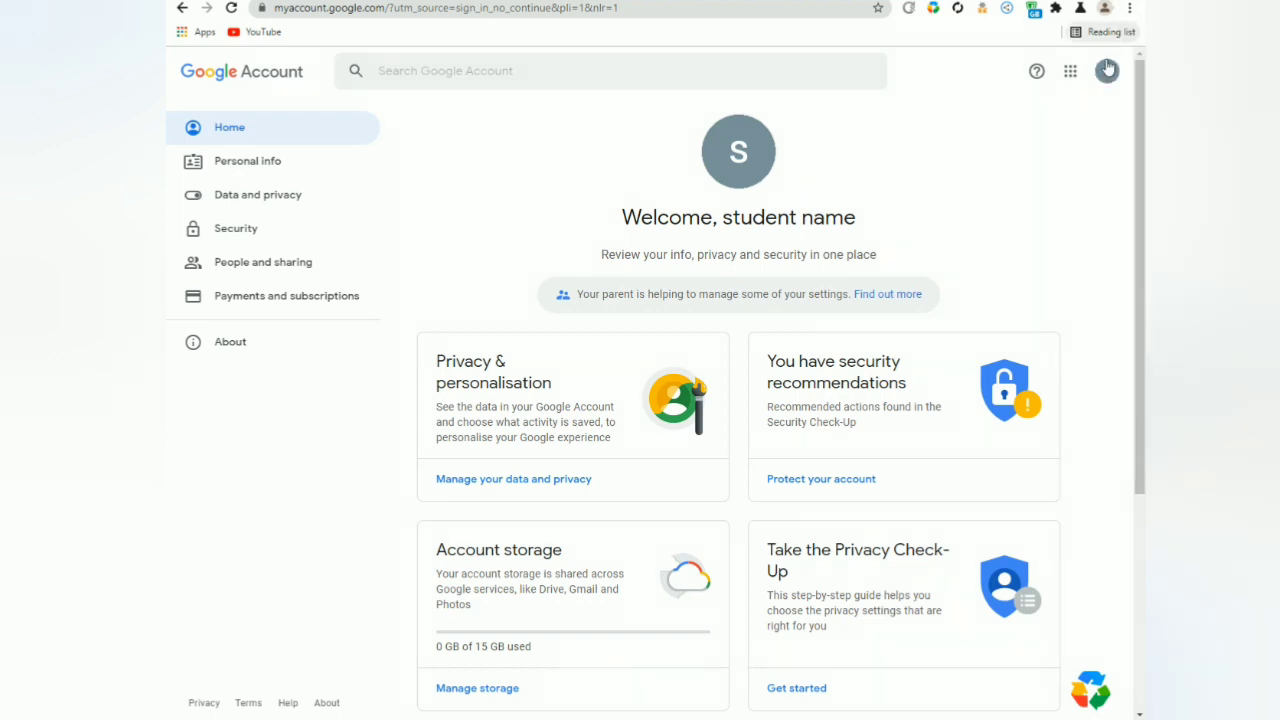
pyautogui.click(1107, 72)
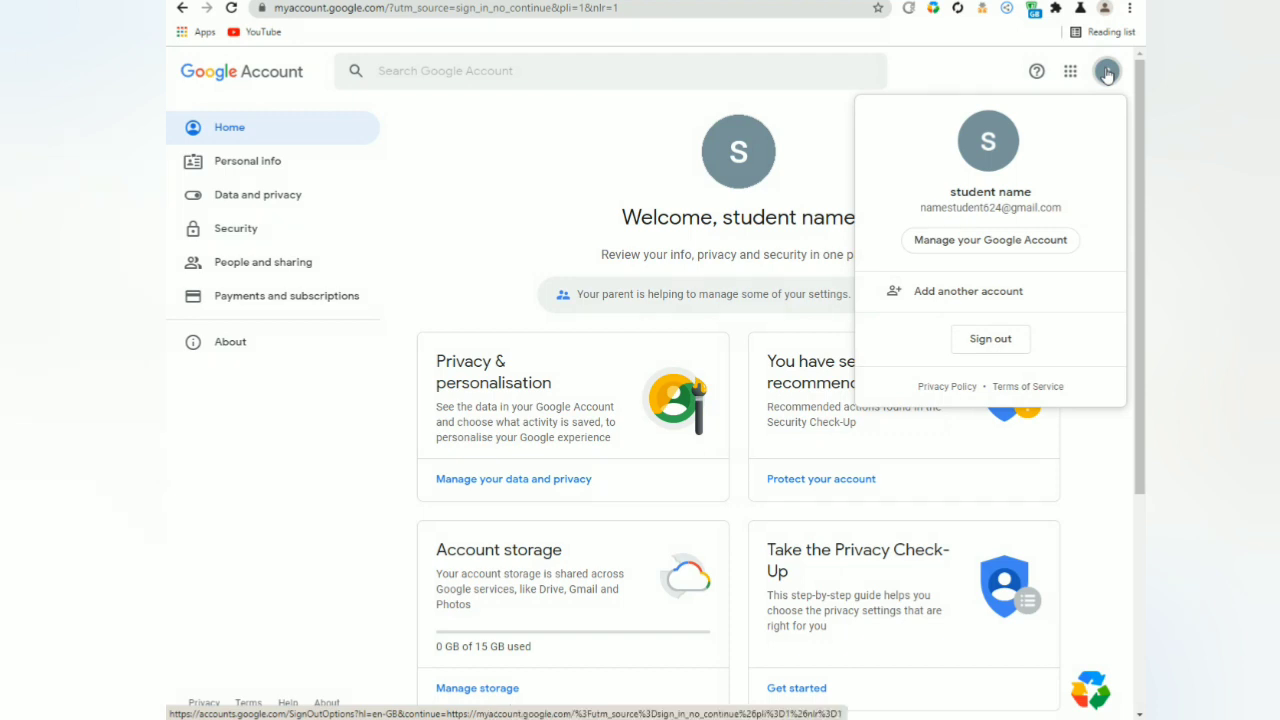
pyautogui.moveTo(961, 192); pyautogui.dragTo(1068, 218)
pyautogui.click(937, 197)
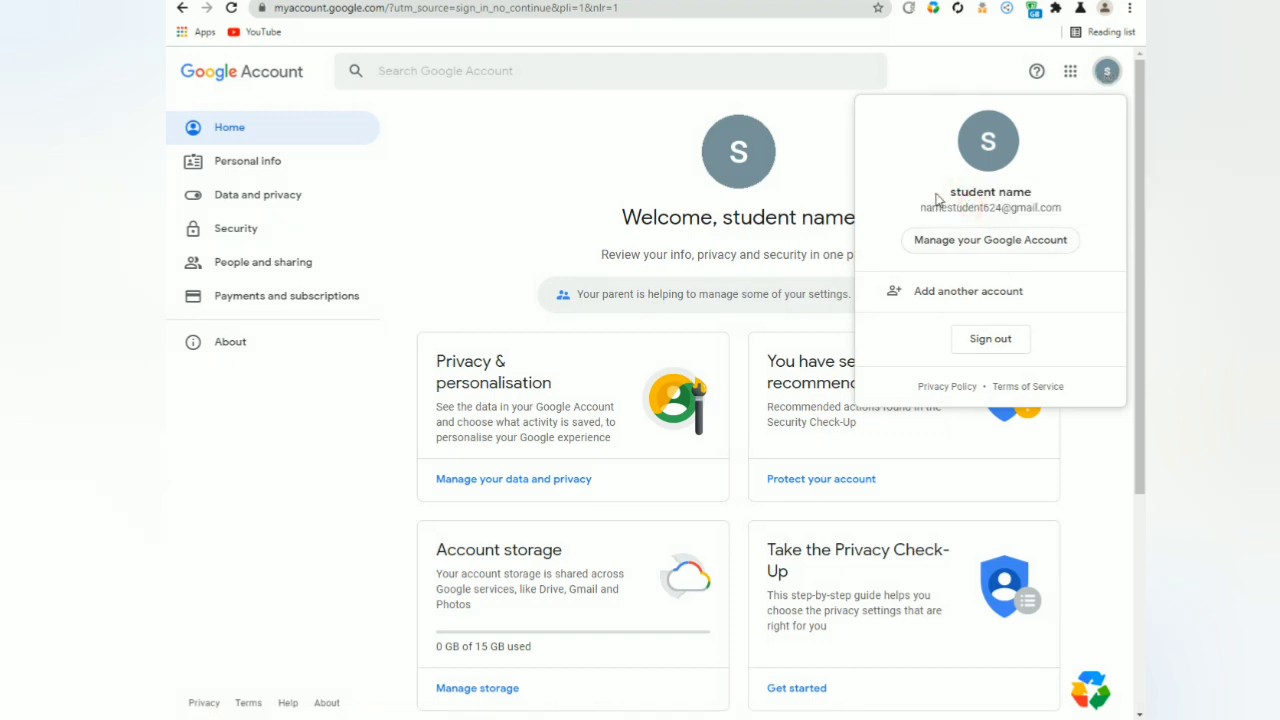
pyautogui.moveTo(937, 197); pyautogui.dragTo(1089, 216)
pyautogui.click(968, 186)
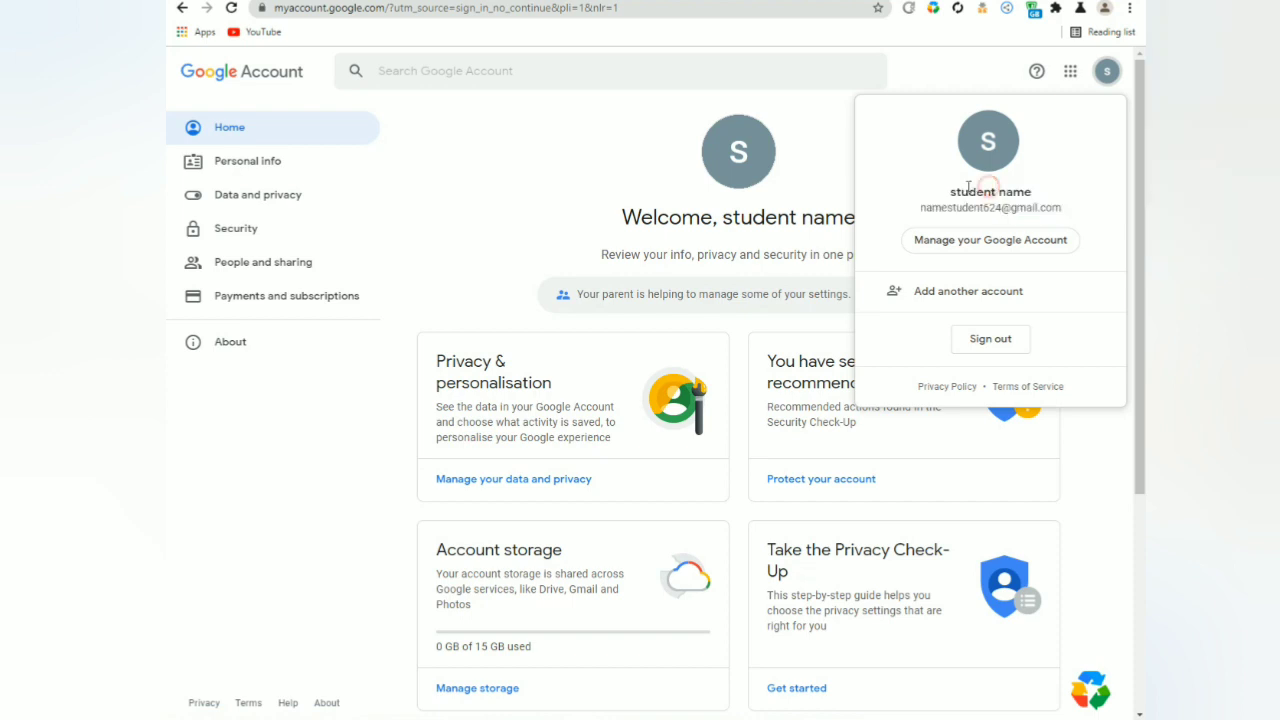
pyautogui.click(955, 64)
# Copy the student's new email address from the account menu, then bring up the Google apps list.
pyautogui.click(1104, 74)
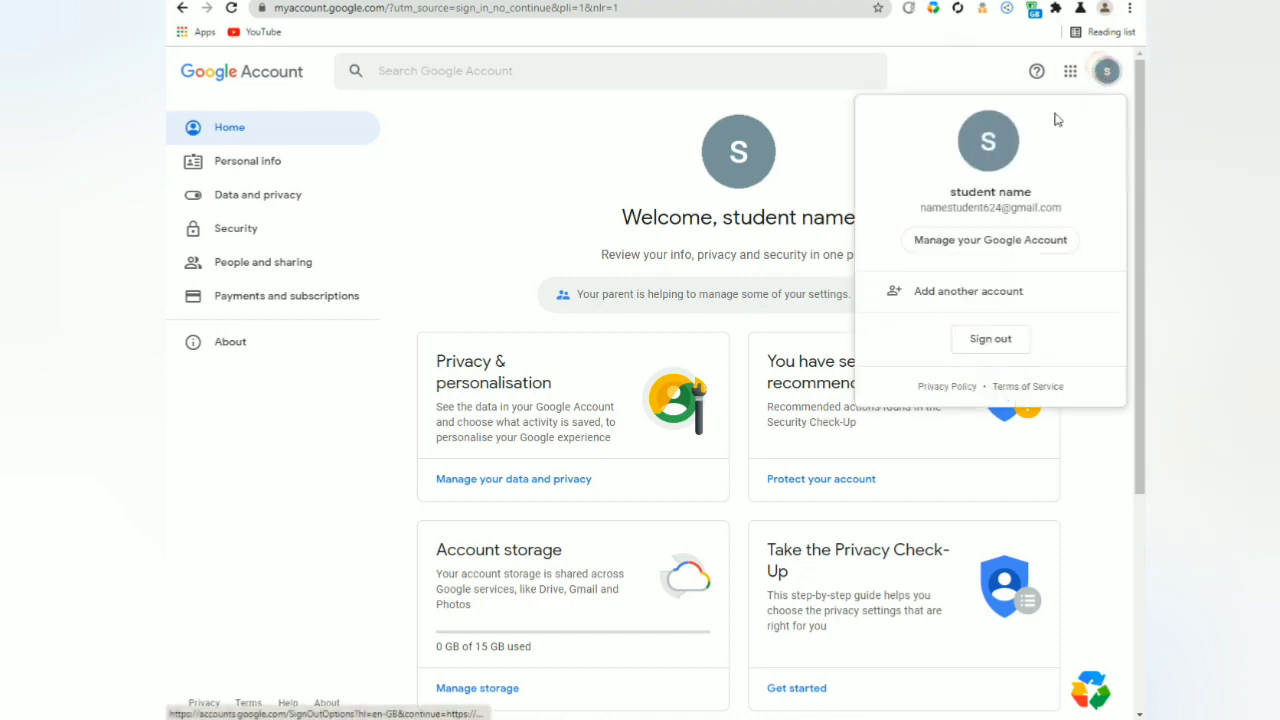
pyautogui.moveTo(950, 204); pyautogui.dragTo(920, 209)
pyautogui.rightClick(920, 209)
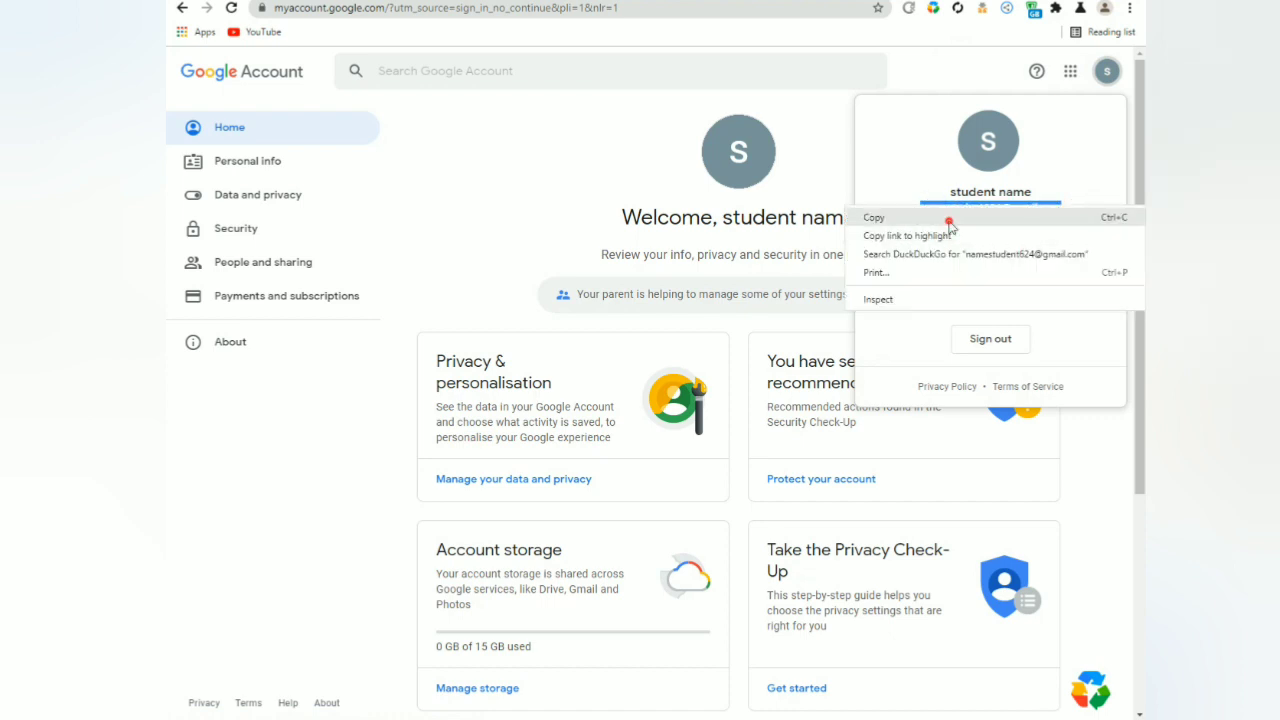
pyautogui.click(957, 216)
pyautogui.click(928, 68)
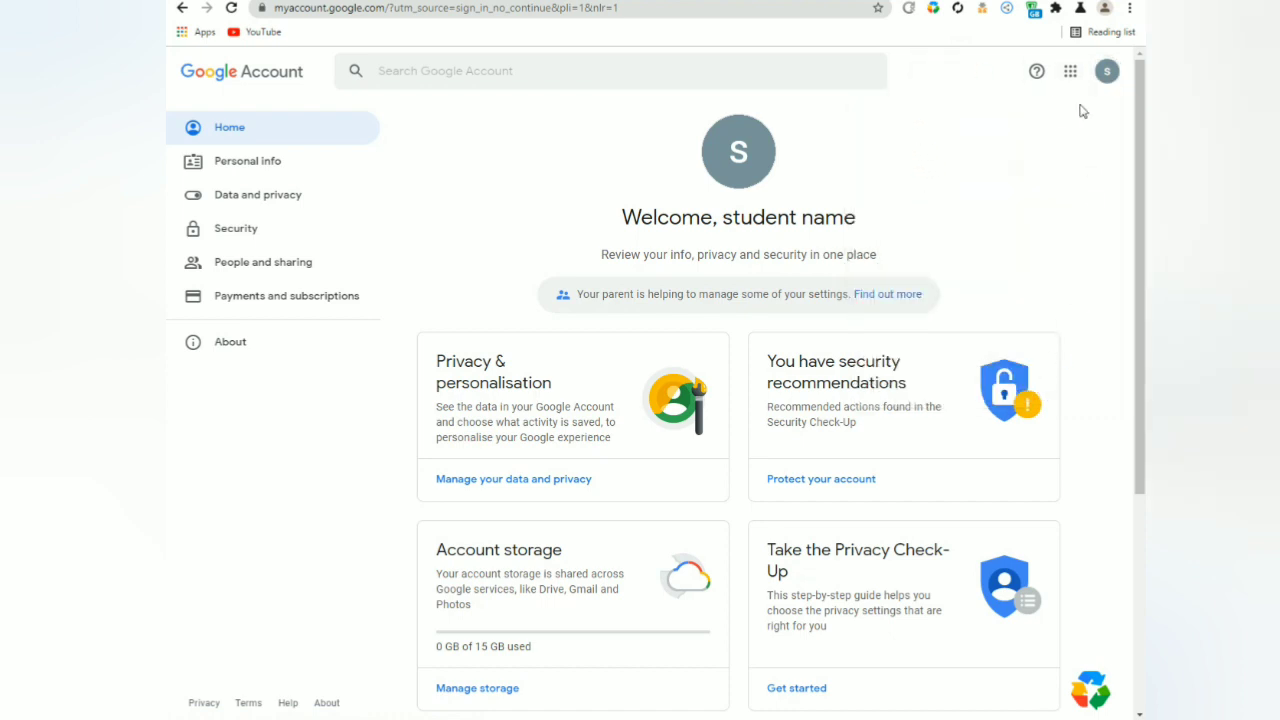
pyautogui.click(1070, 72)
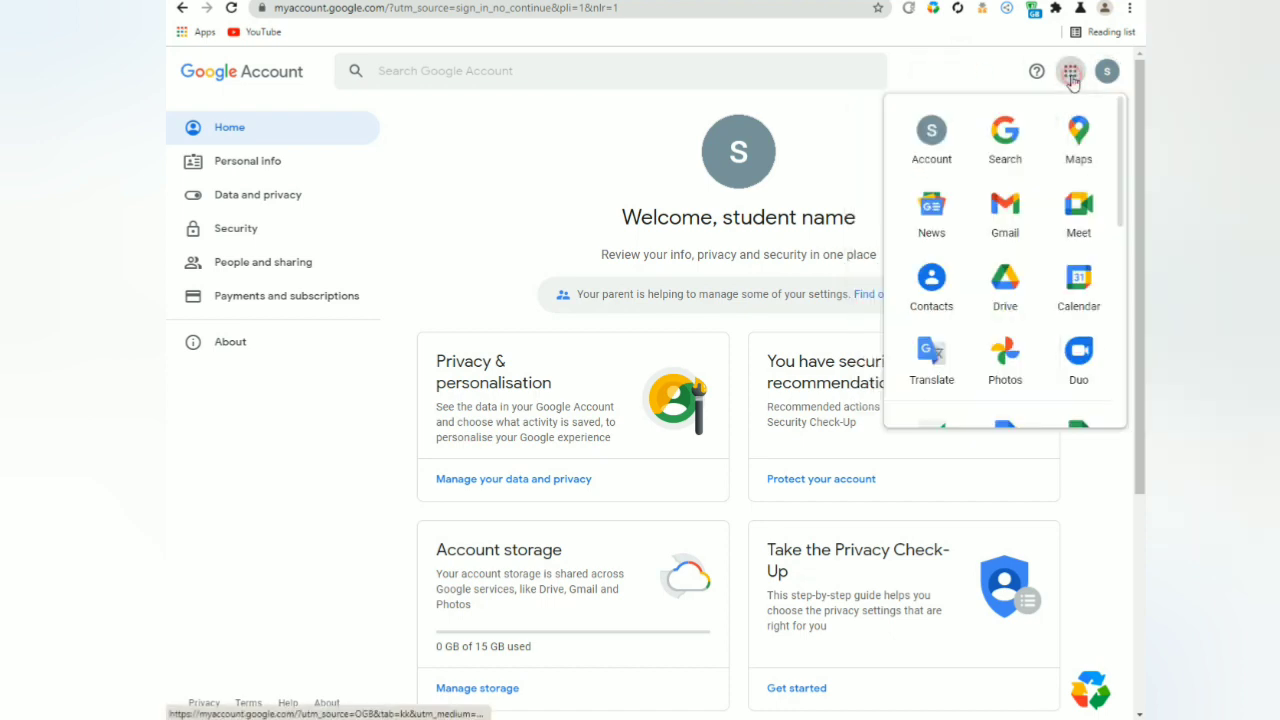
# Launch Gmail from the Google apps panel for the new student account.
pyautogui.click(1005, 210)
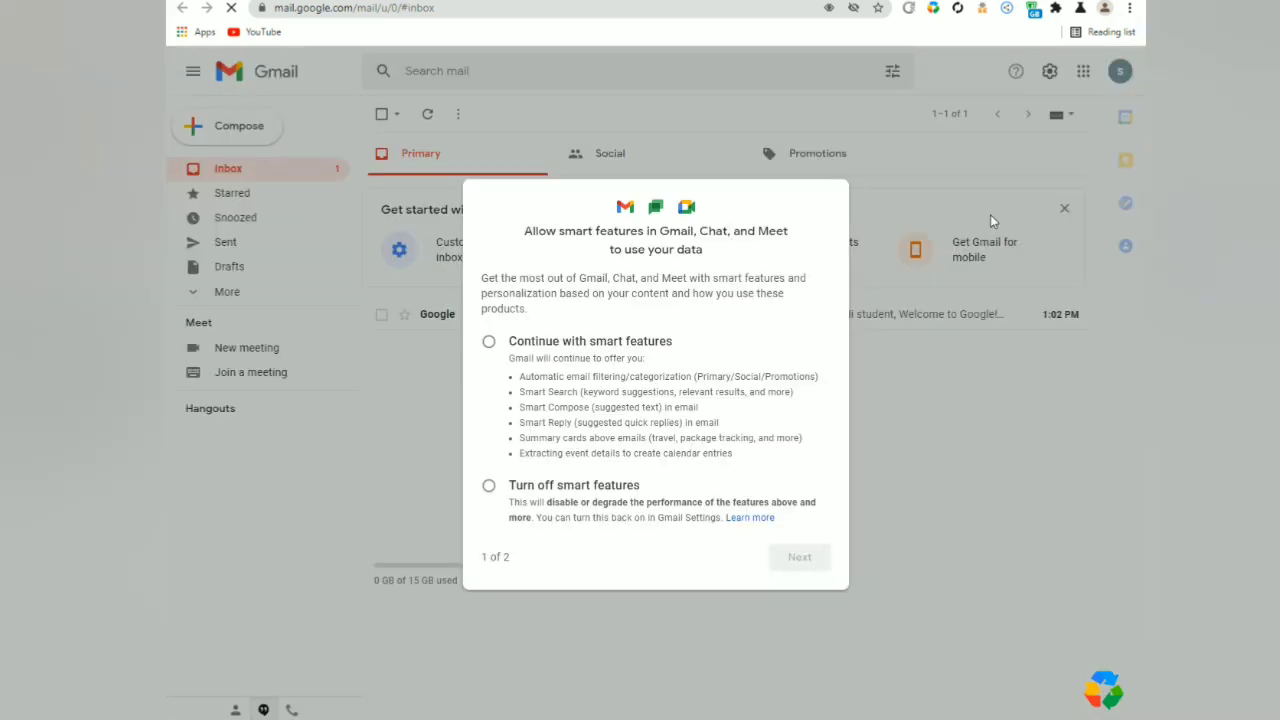
# Choose 'Turn off smart features' in Gmail's setup prompt and confirm with 'Turn off features'.
pyautogui.hotkey('ctrl', 'shift', '1')
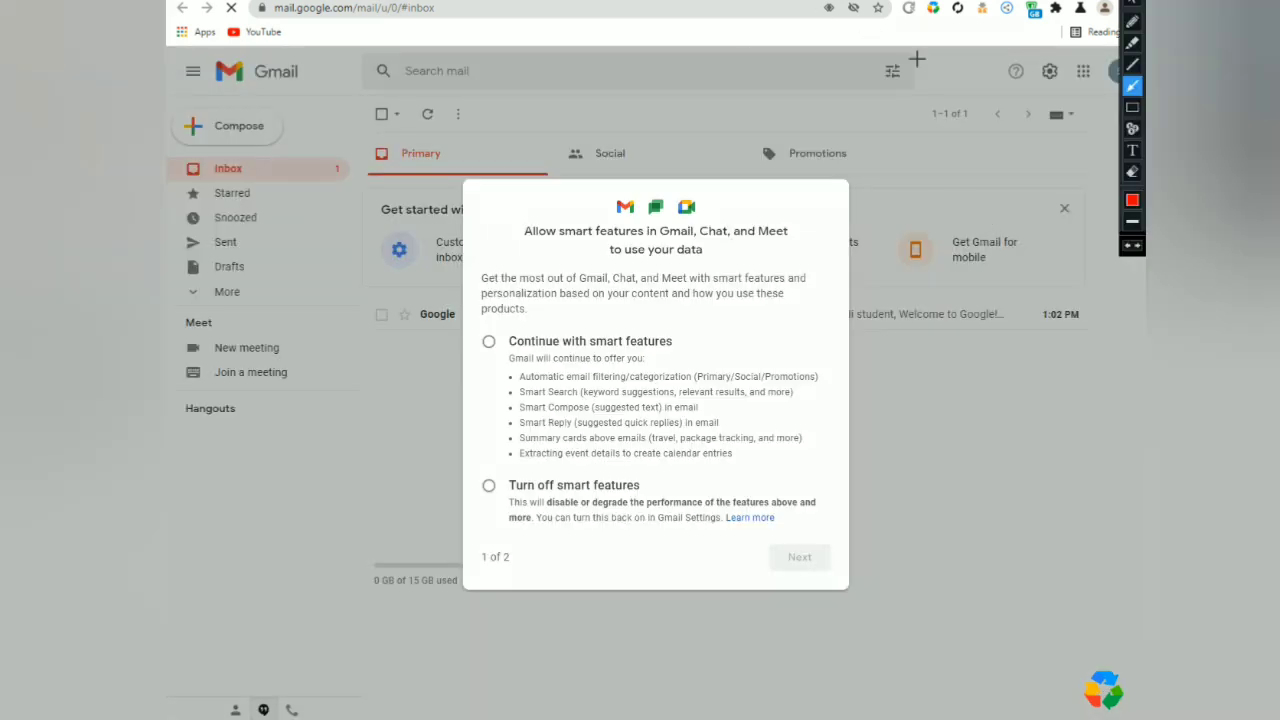
pyautogui.moveTo(556, 250); pyautogui.dragTo(503, 348)
pyautogui.moveTo(493, 437); pyautogui.dragTo(475, 505)
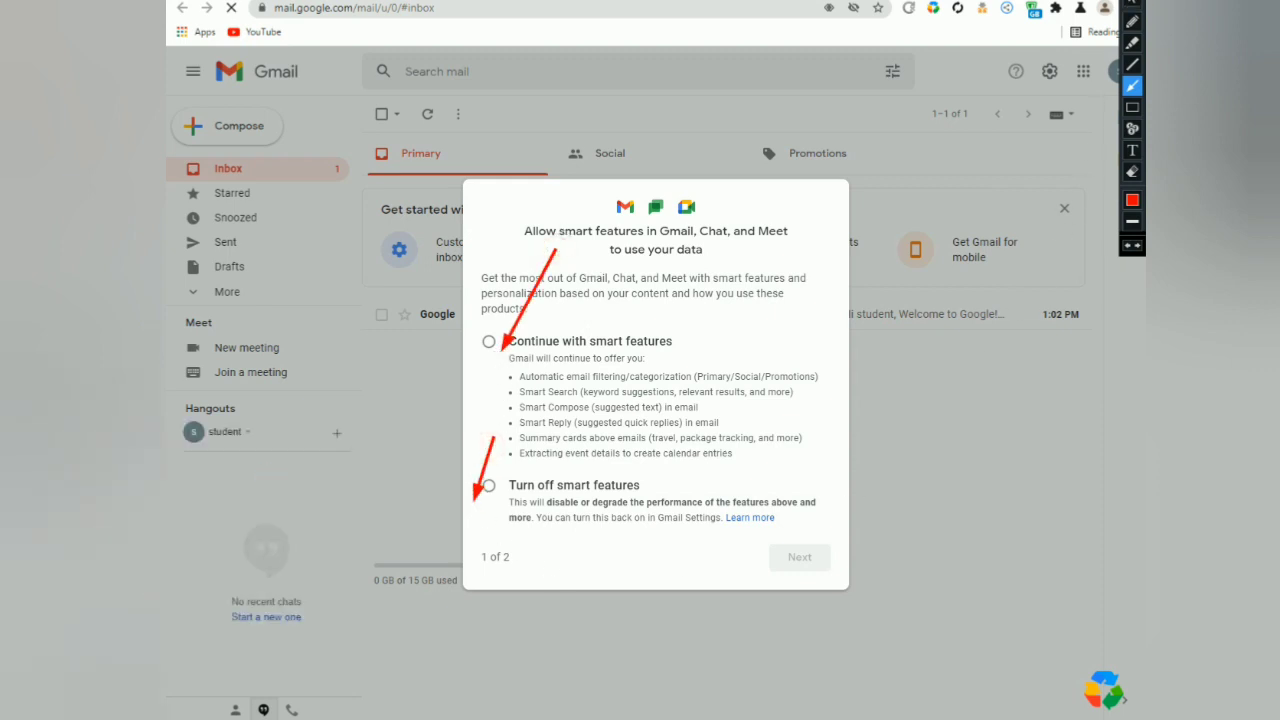
pyautogui.press('Escape')
pyautogui.click(488, 341)
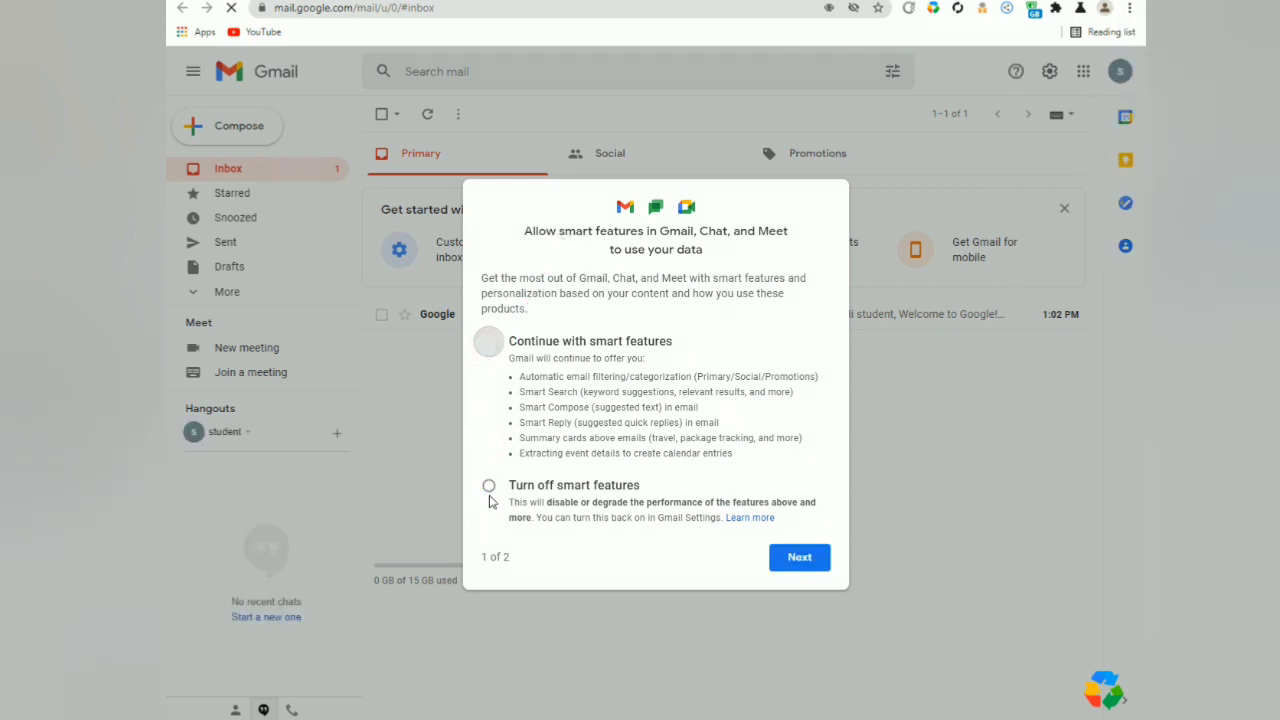
pyautogui.click(488, 485)
pyautogui.click(797, 565)
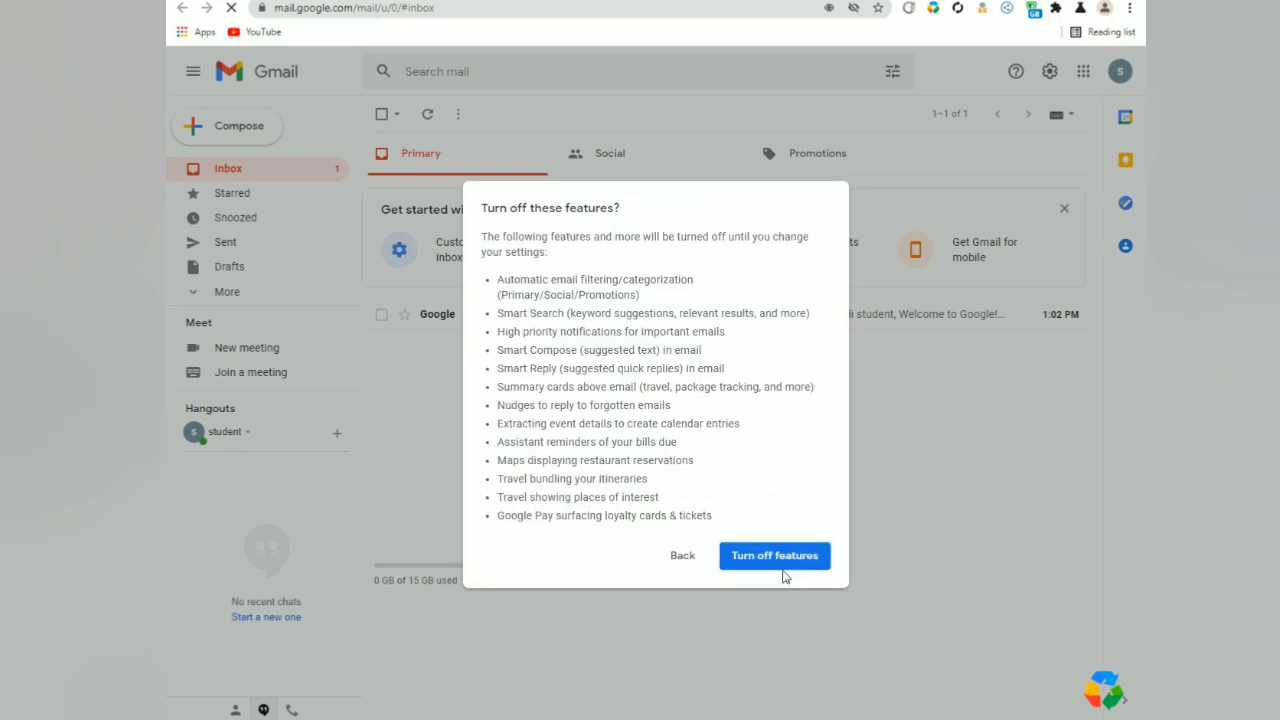
pyautogui.click(776, 560)
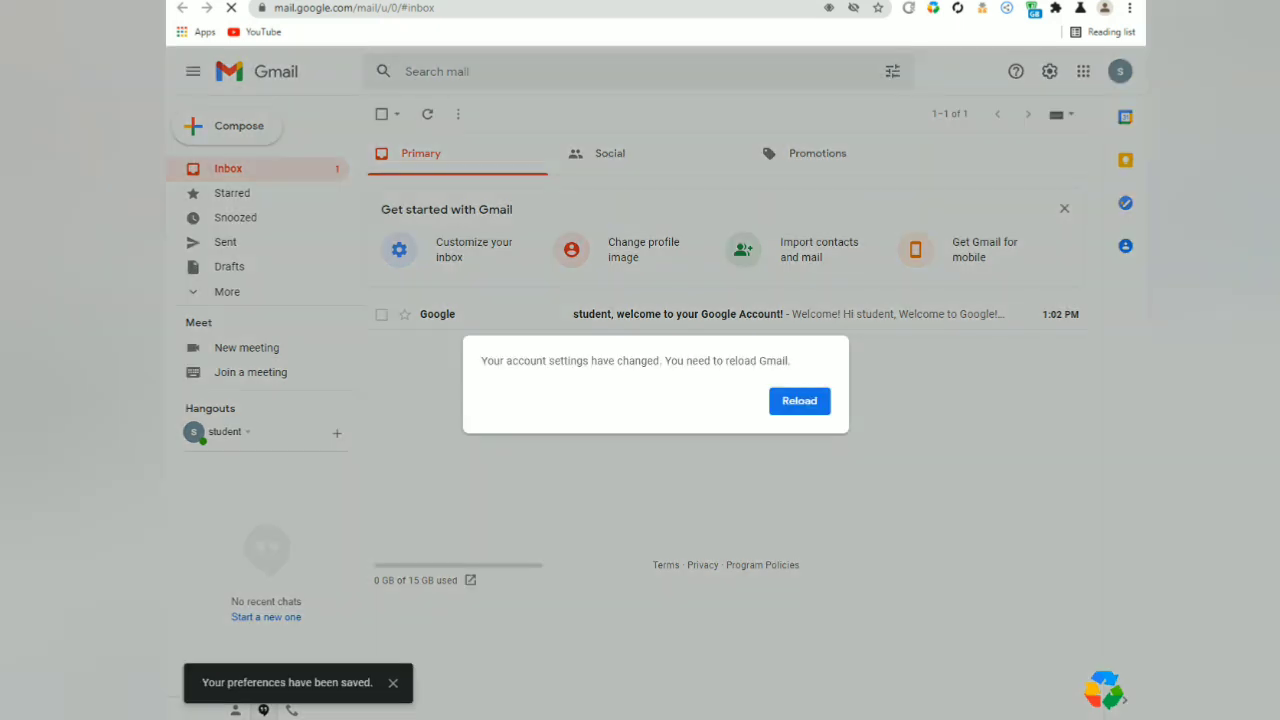
# Reload the inbox and read Google's 'student, welcome to your Google Account!' email.
pyautogui.click(808, 402)
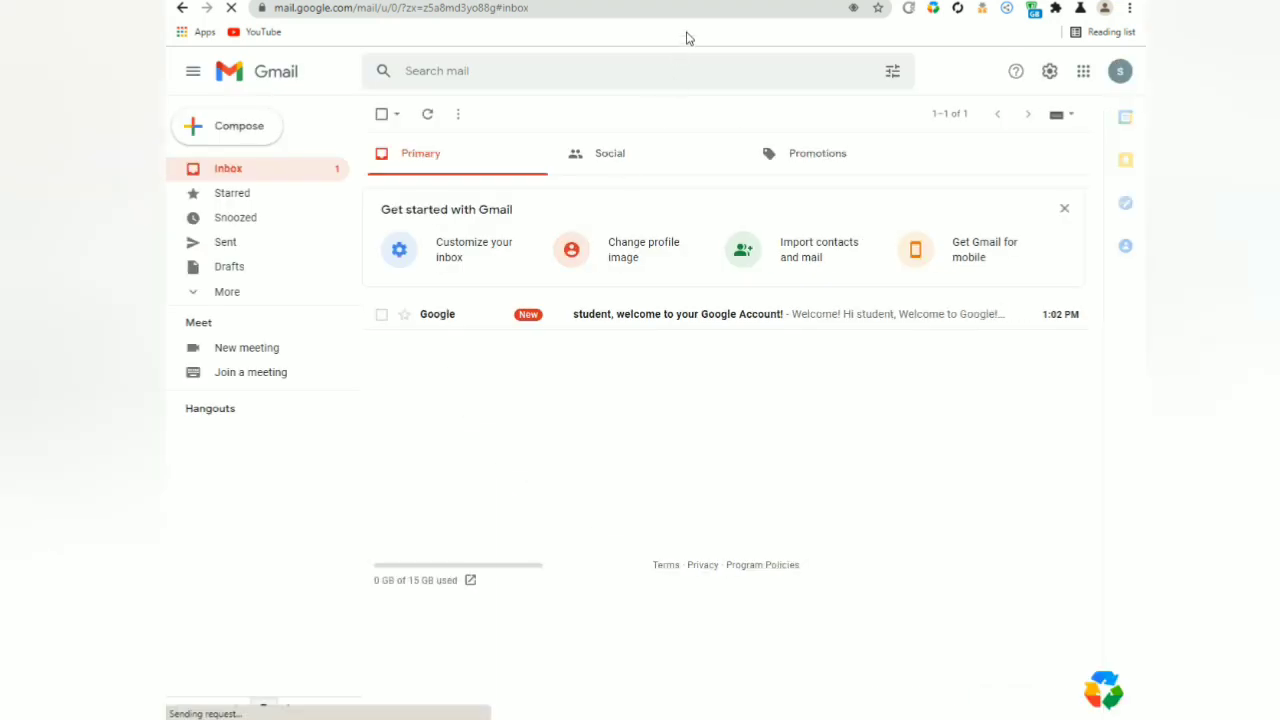
pyautogui.hotkey('ctrl', 'shift', 'd')
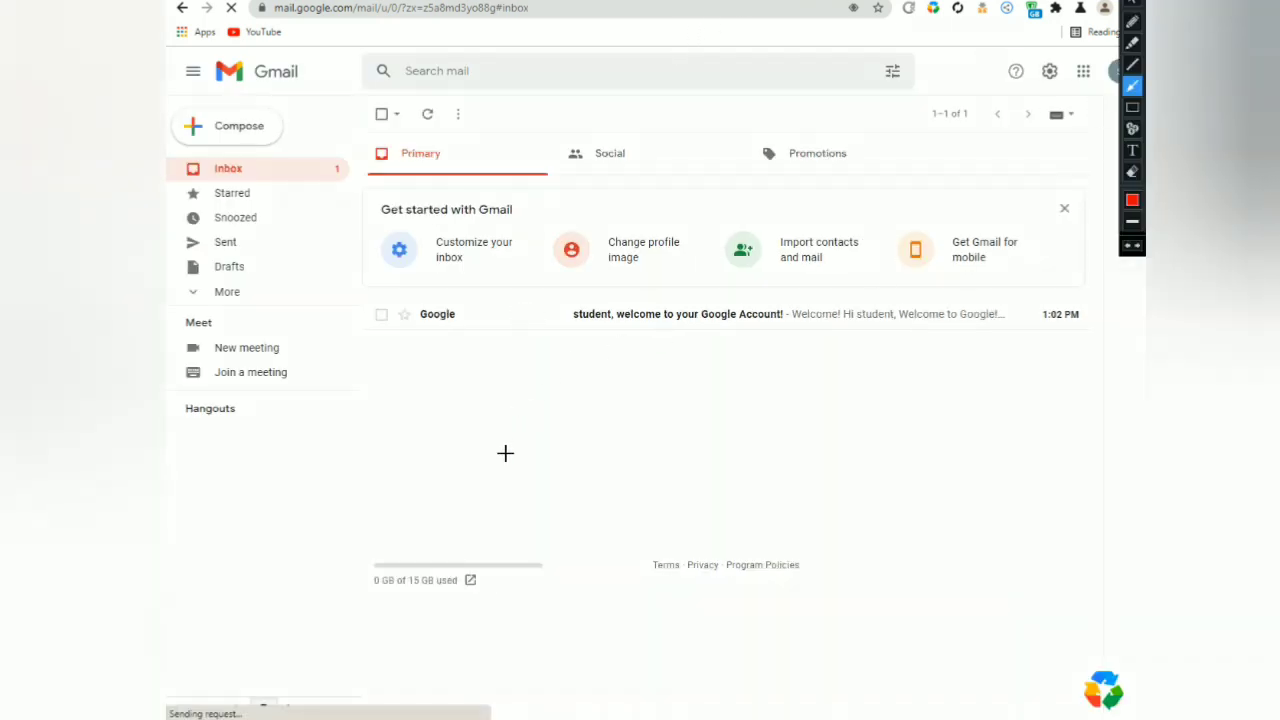
pyautogui.moveTo(868, 440); pyautogui.dragTo(520, 323)
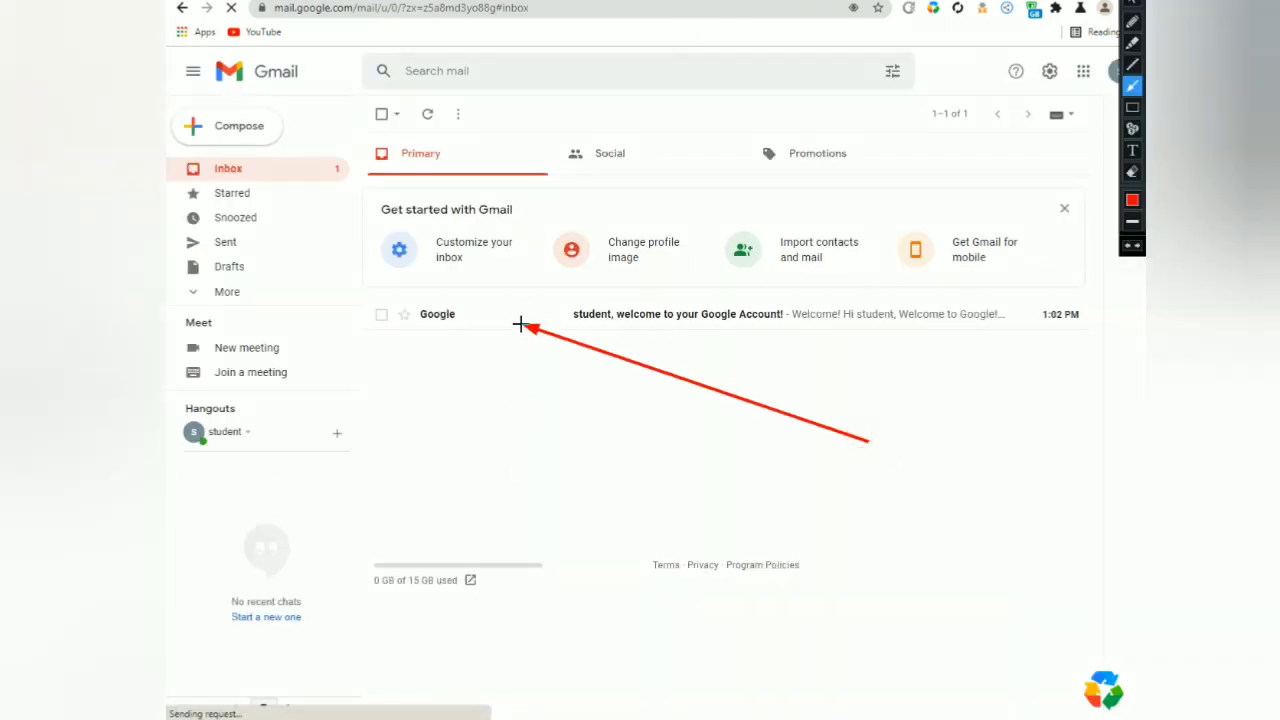
pyautogui.click(1132, 5)
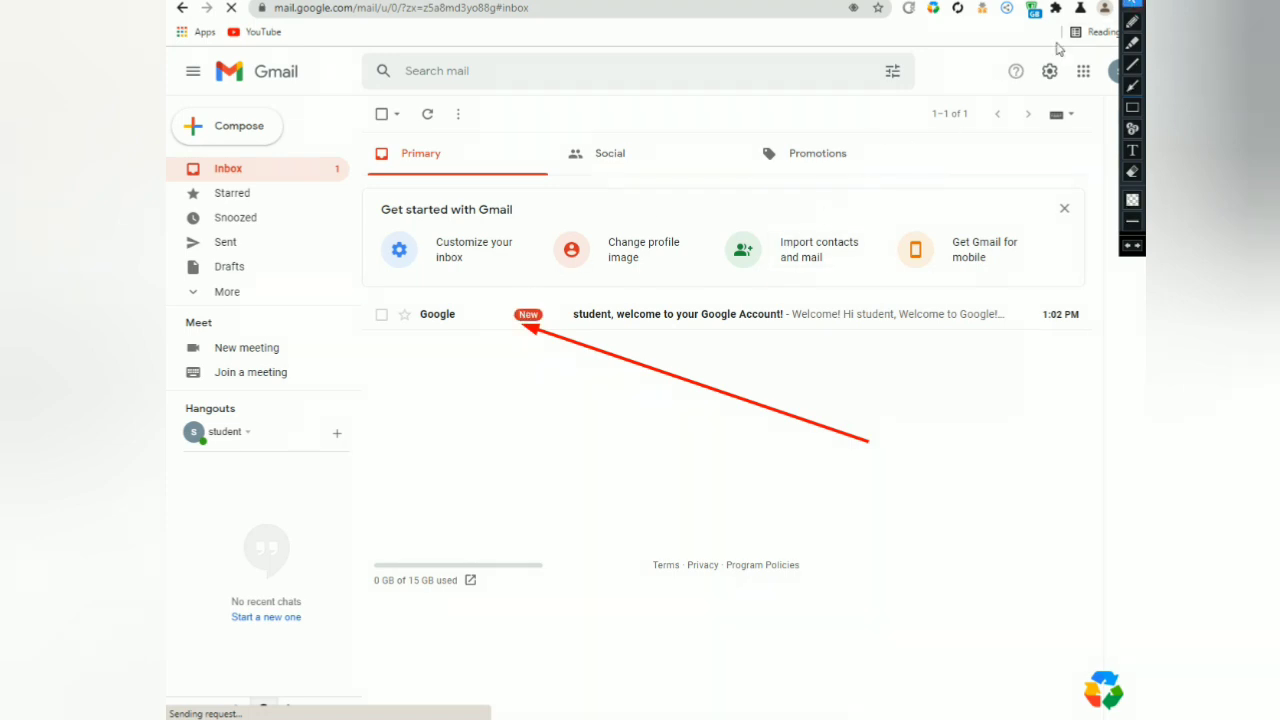
pyautogui.hotkey('ctrl', 'shift', 'd')
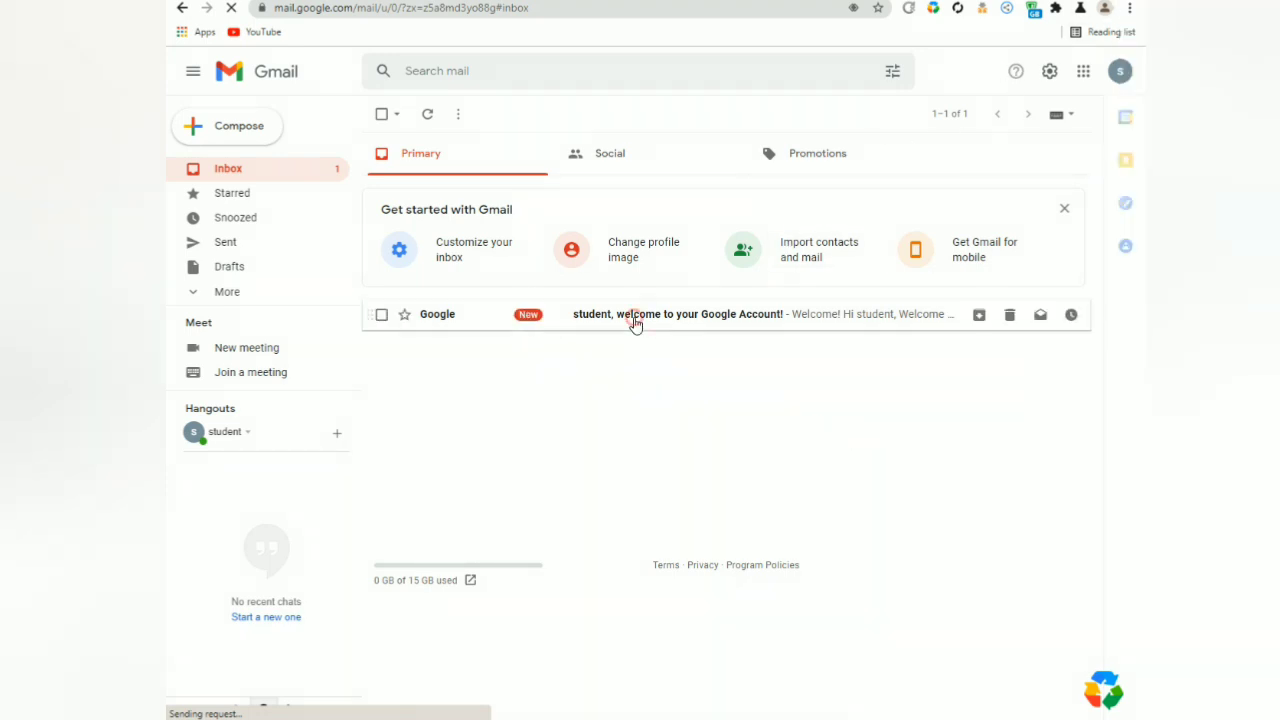
pyautogui.click(634, 316)
pyautogui.scroll(-1, 771, 440)
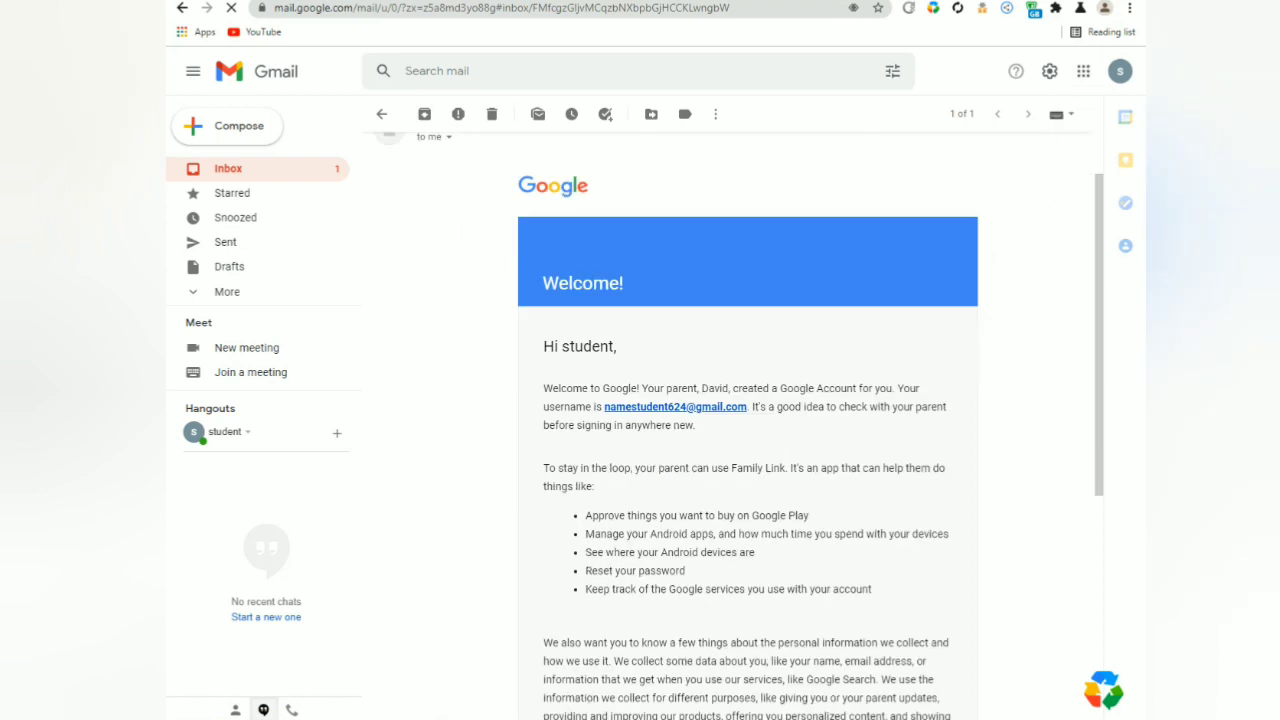
pyautogui.hotkey('ctrl', 'shift', 'd')
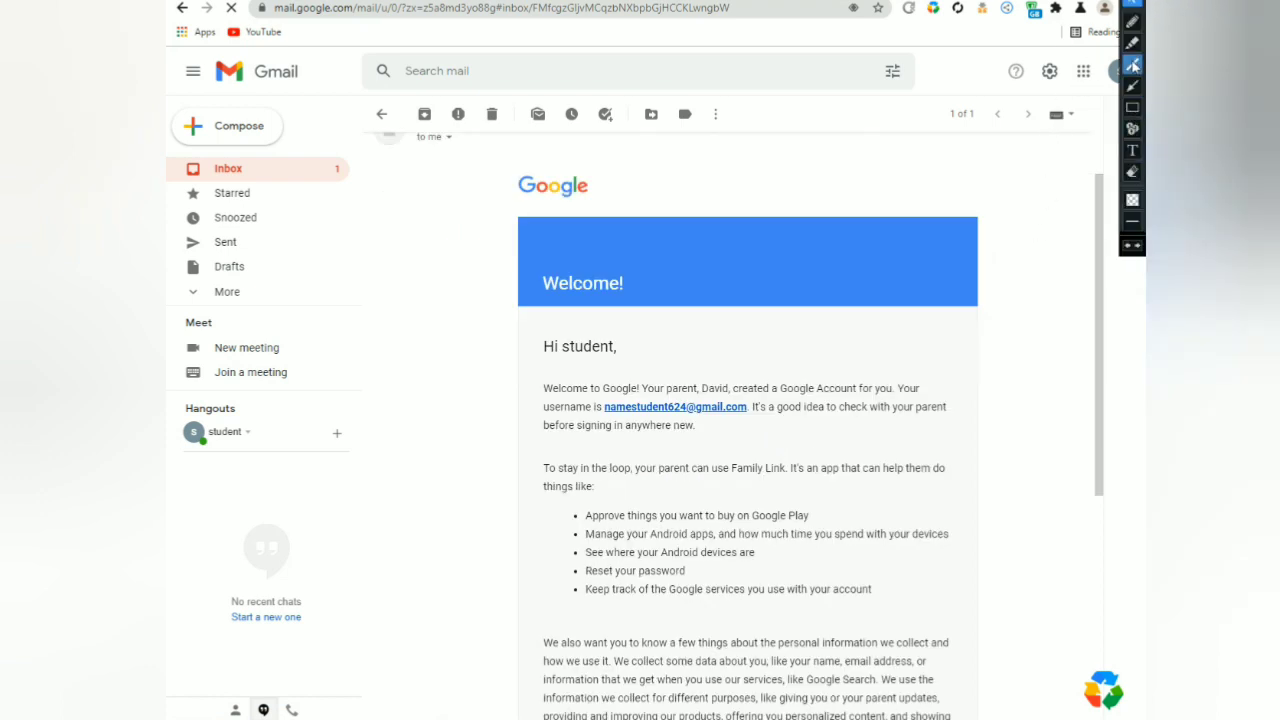
pyautogui.click(1132, 21)
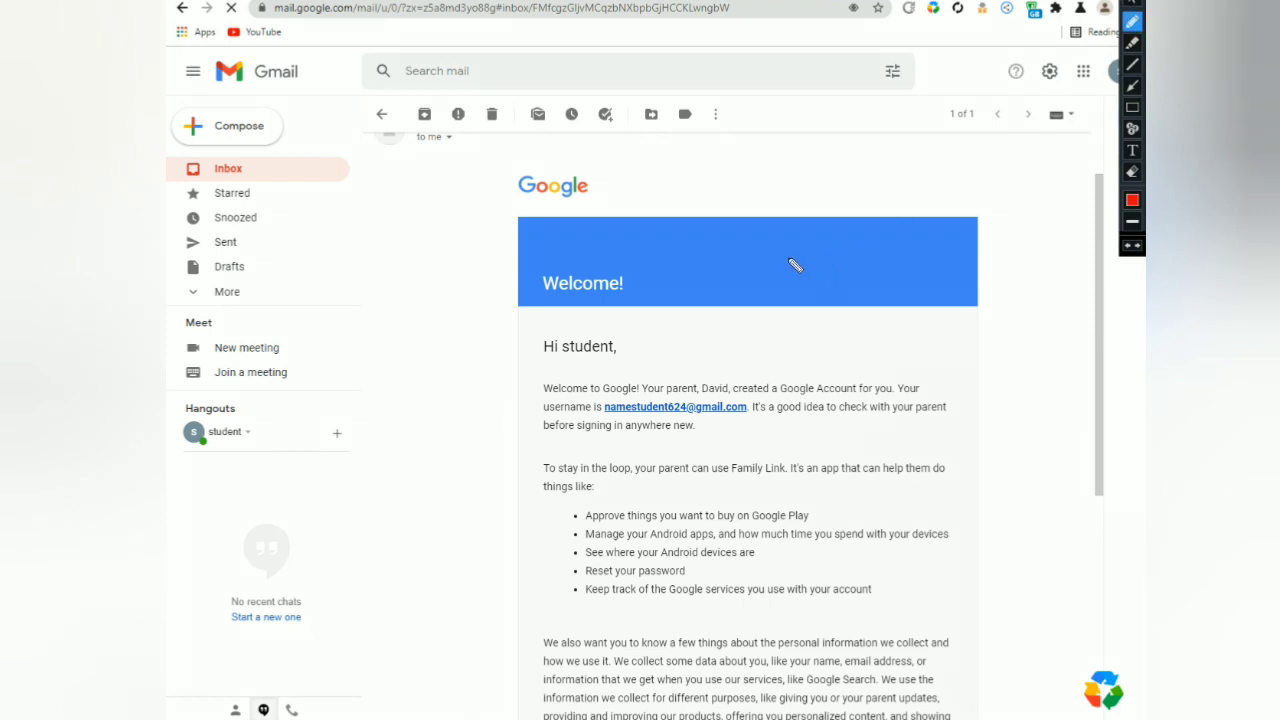
pyautogui.moveTo(498, 215)
pyautogui.mouseDown()
pyautogui.moveTo(620, 318)
pyautogui.moveTo(866, 152)
pyautogui.mouseUp()
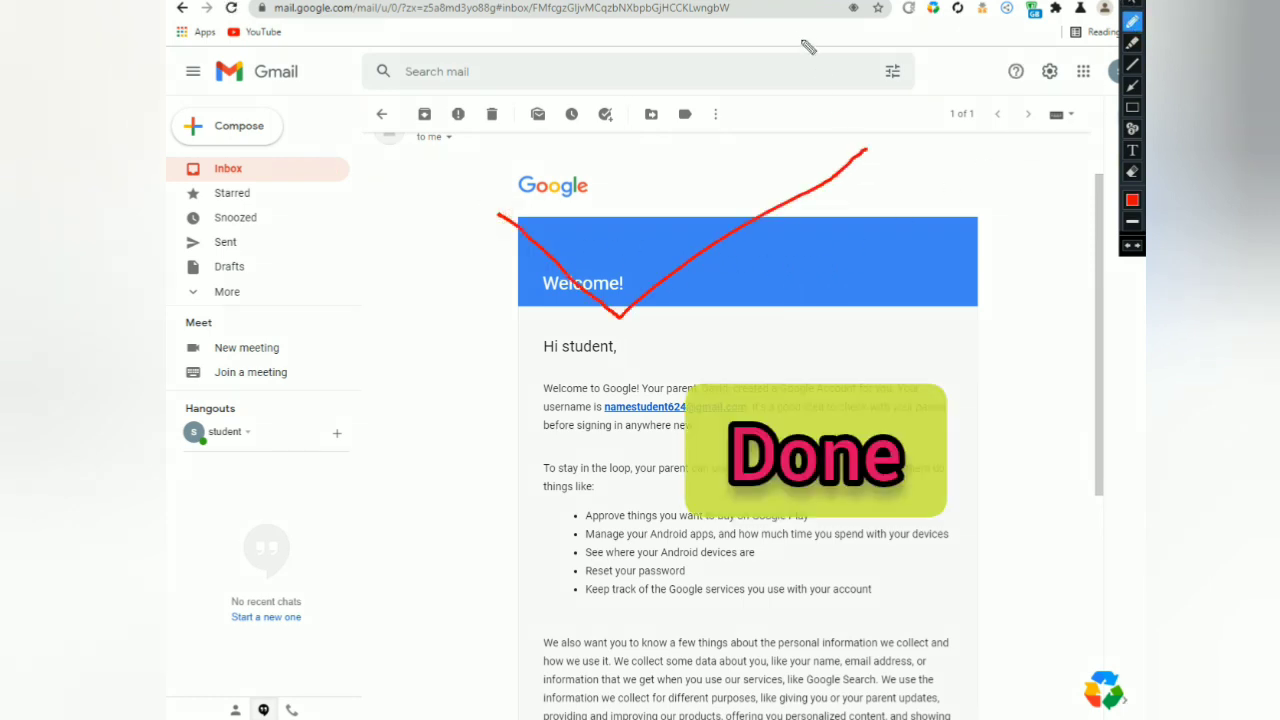